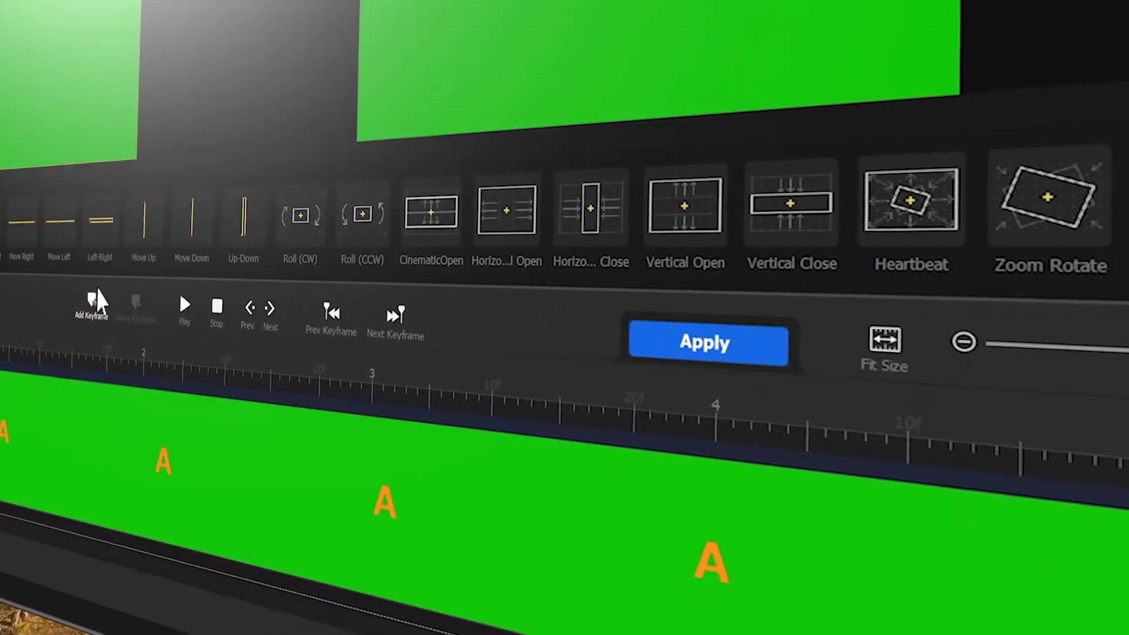
- Add a keyframe in the intro preview and enlarge its frame
left_click(96, 301)
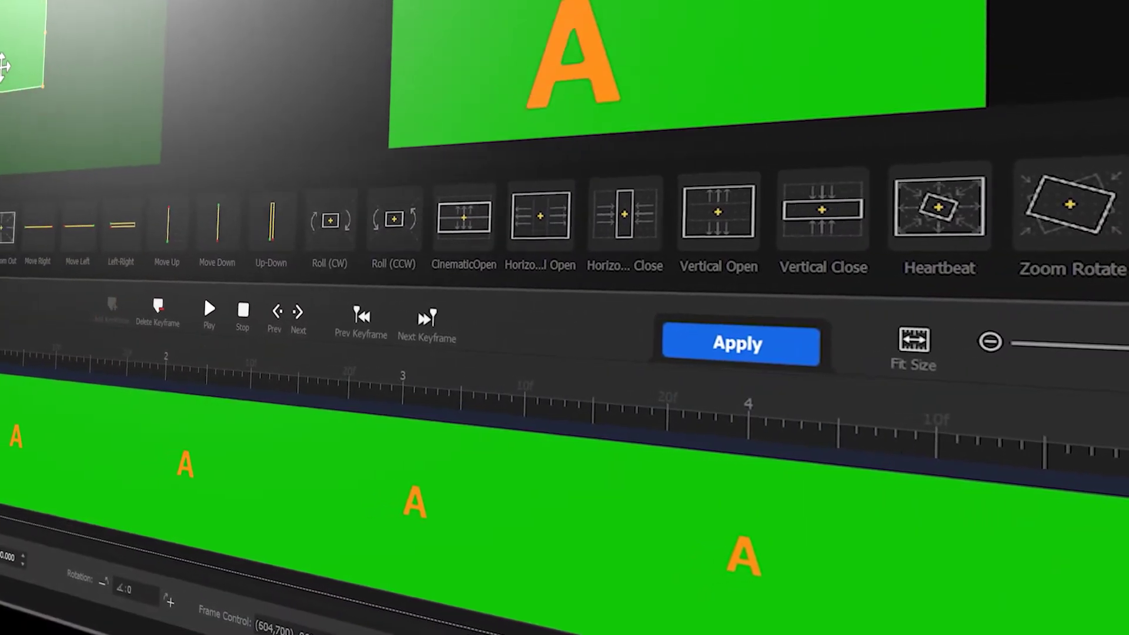
left_click_drag(36, 80, 207, 166)
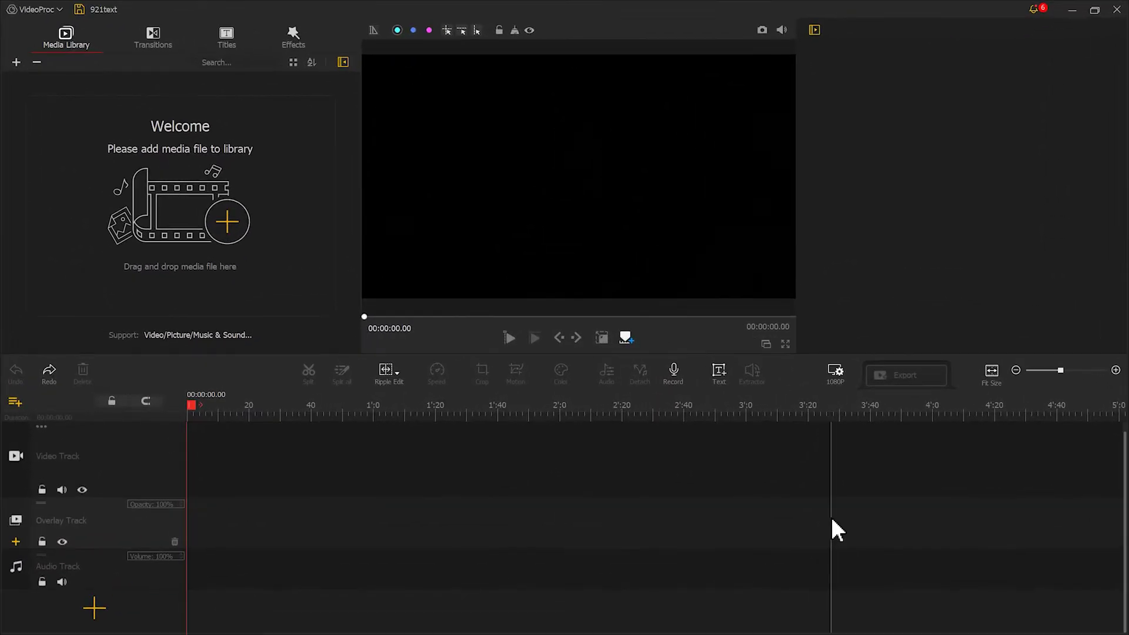
- Add a text title and replace its placeholder with AUTUMN
left_click(719, 371)
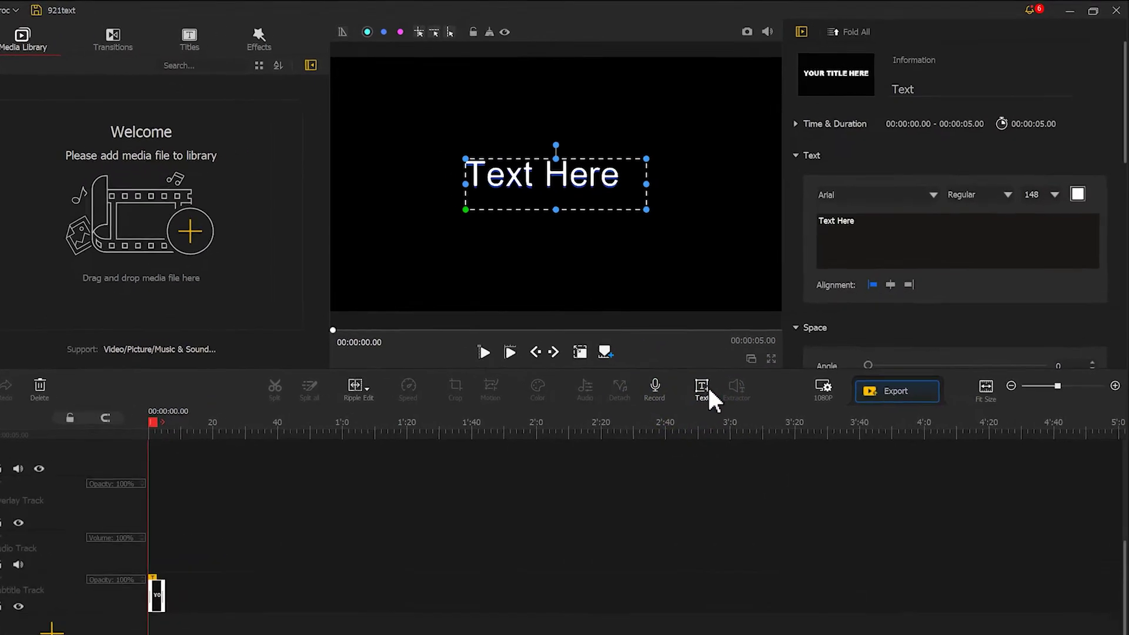
left_click_drag(869, 222, 819, 218)
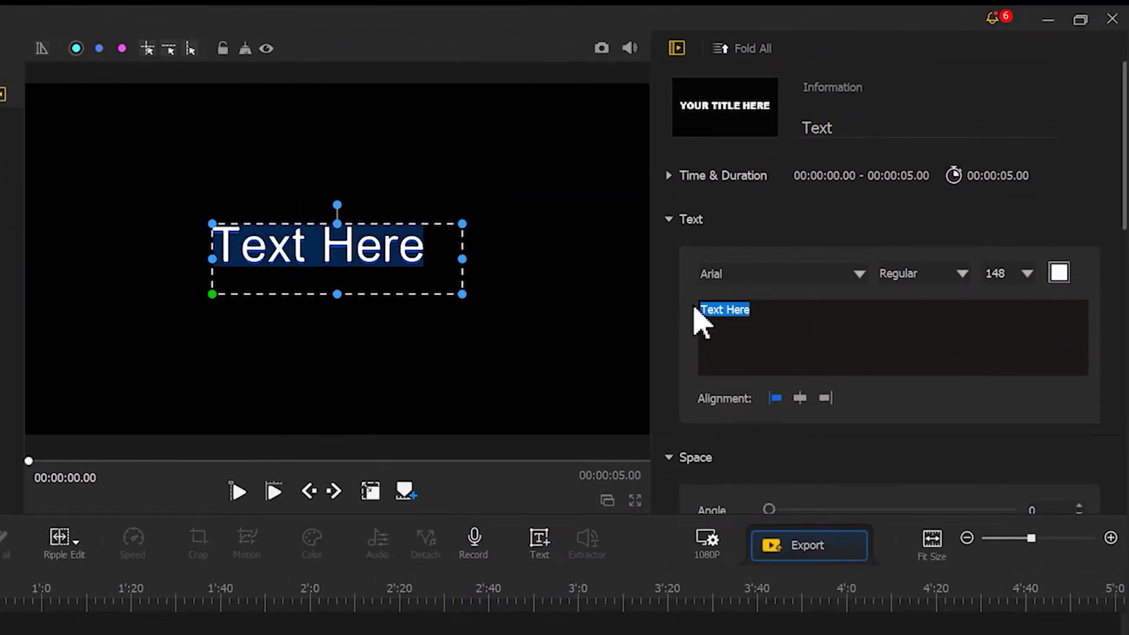
type("AUTUMN")
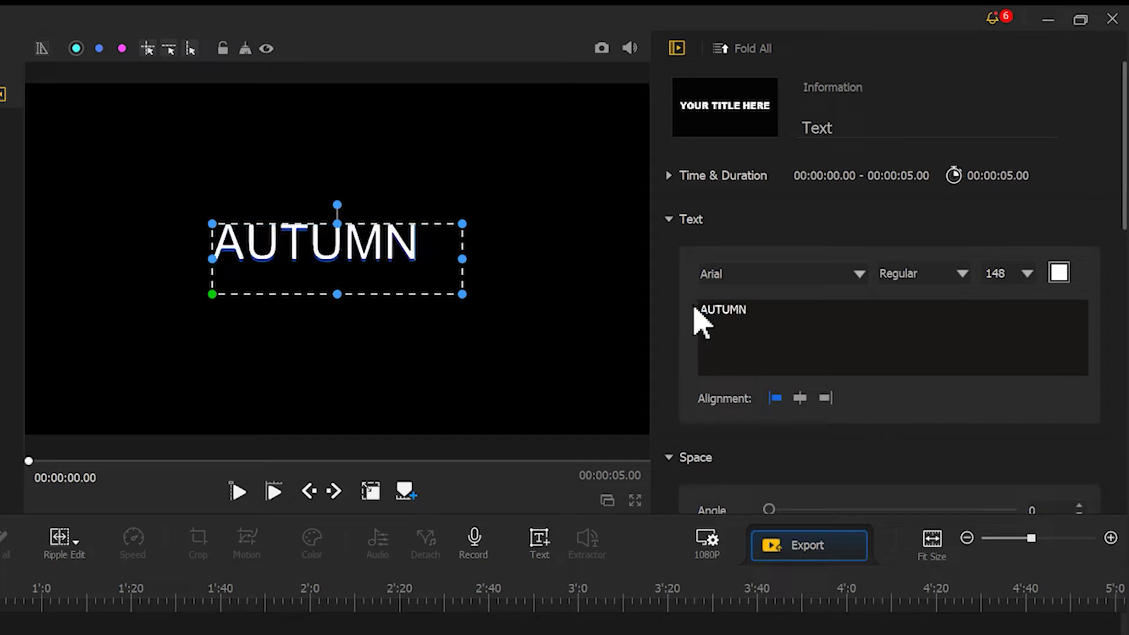
- Style the title in Tahoma Bold, size 300, orange #ff9113
left_click(858, 274)
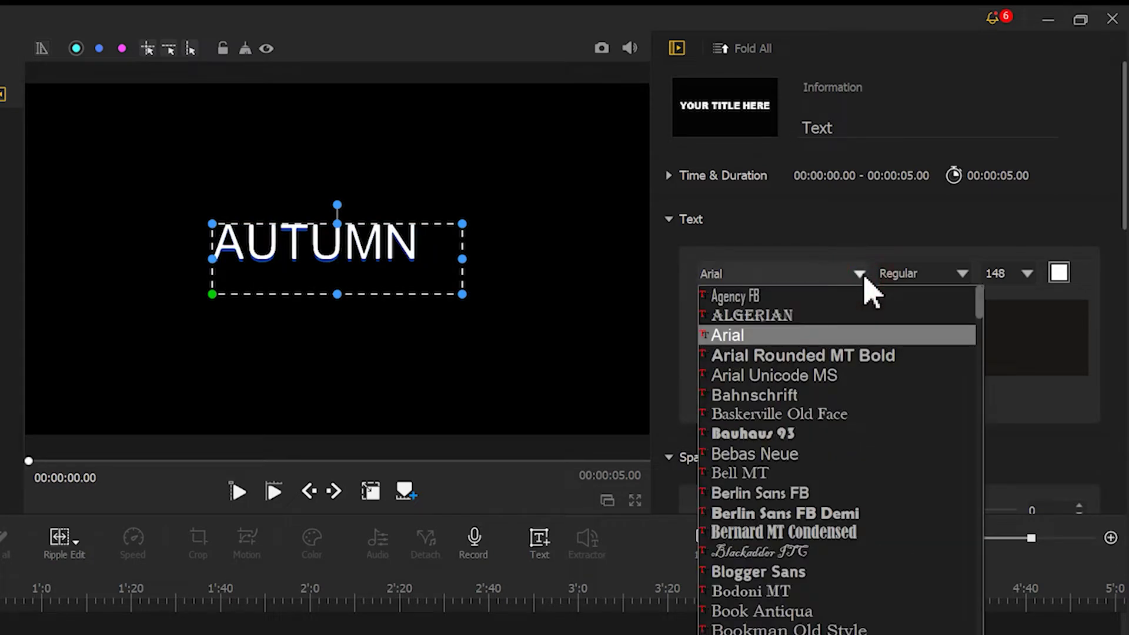
scroll(978, 315, "down", 15)
scroll(872, 537, "up", 2)
left_click(771, 374)
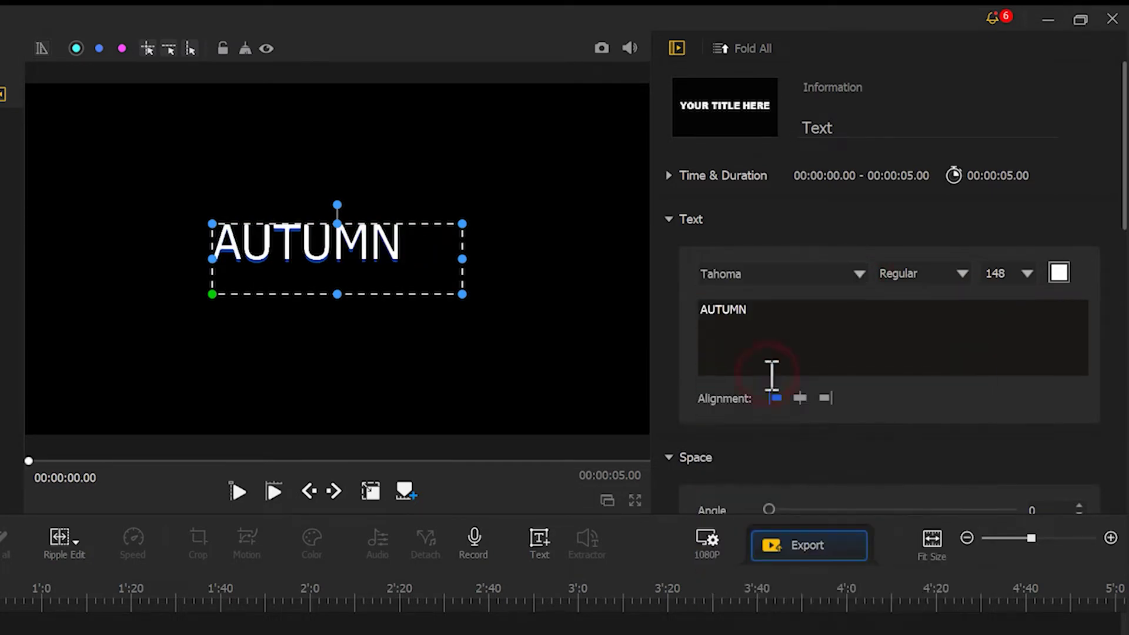
left_click(958, 273)
left_click(940, 301)
double_click(995, 273)
type("300")
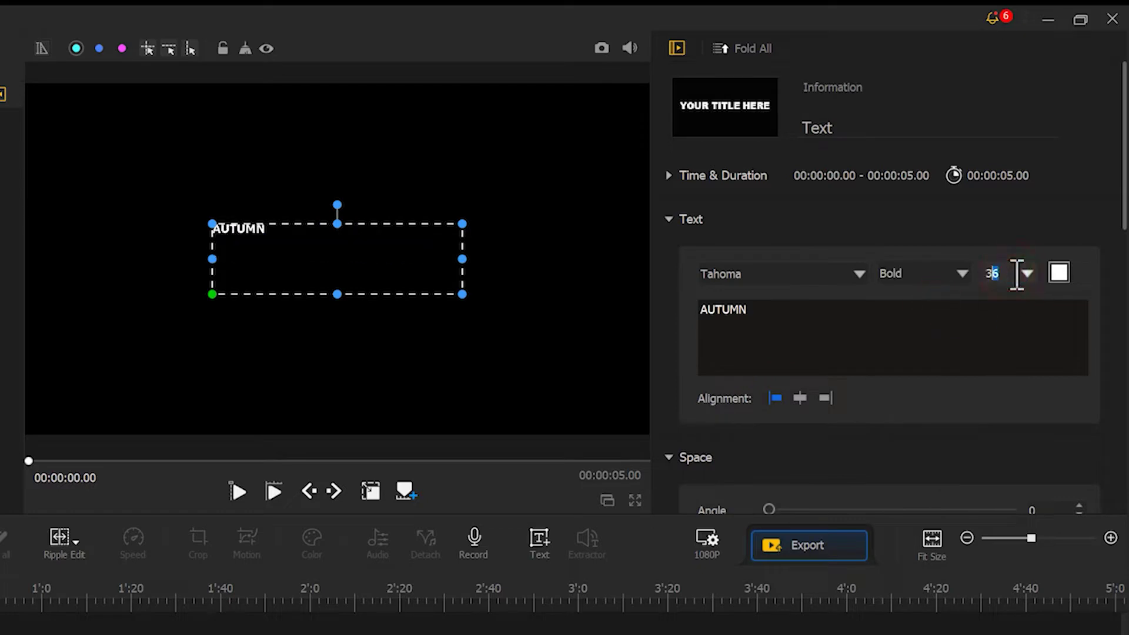
left_click(1063, 275)
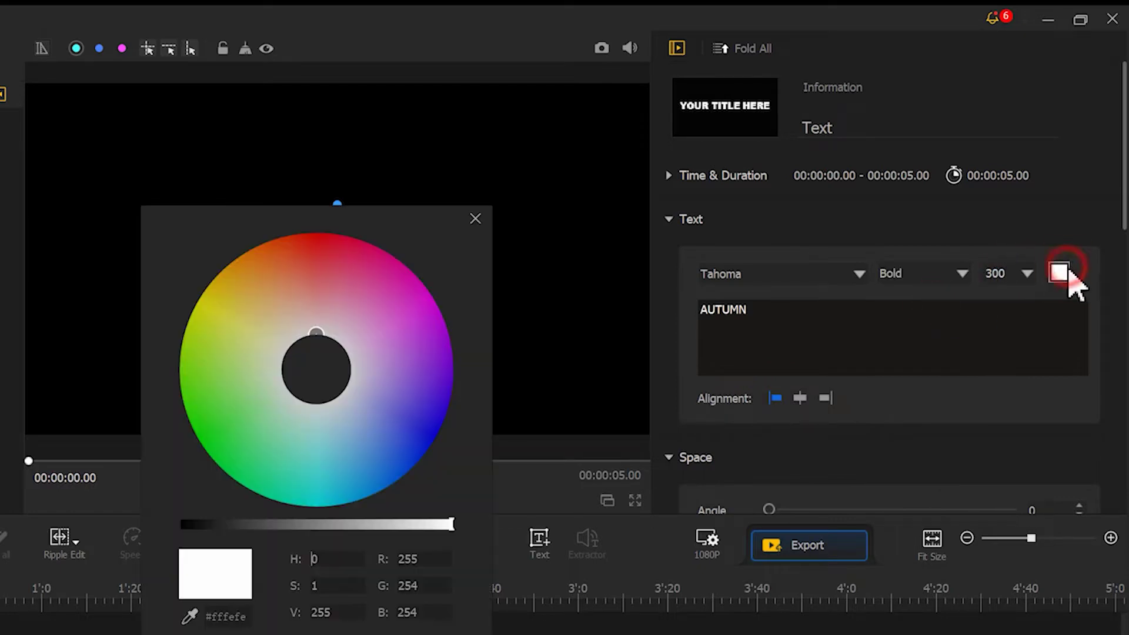
left_click(248, 260)
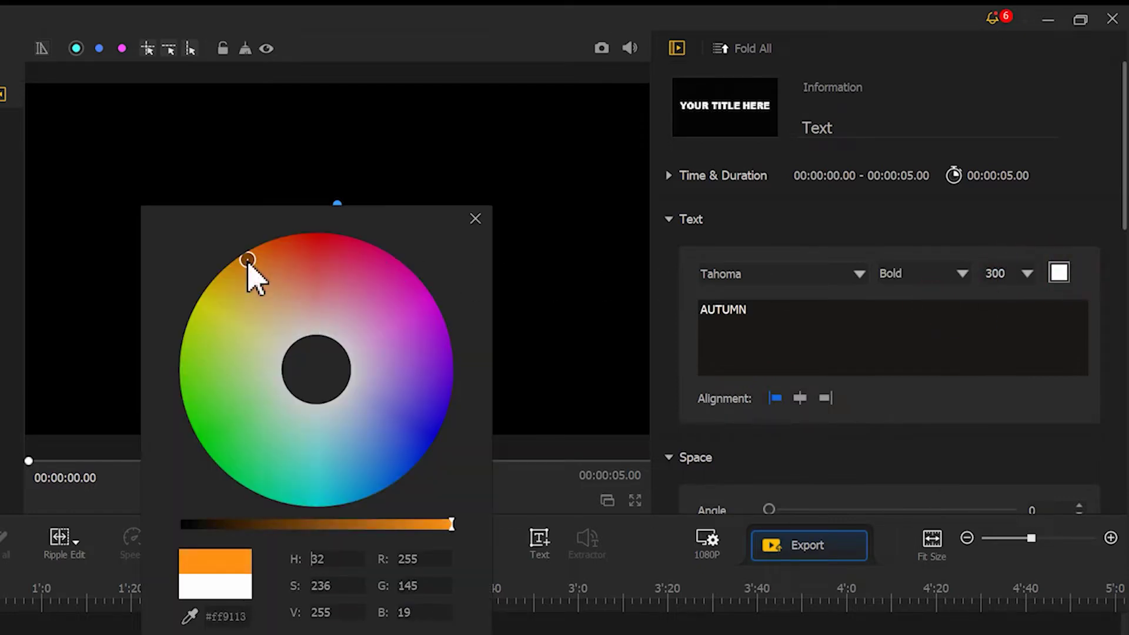
key("Return")
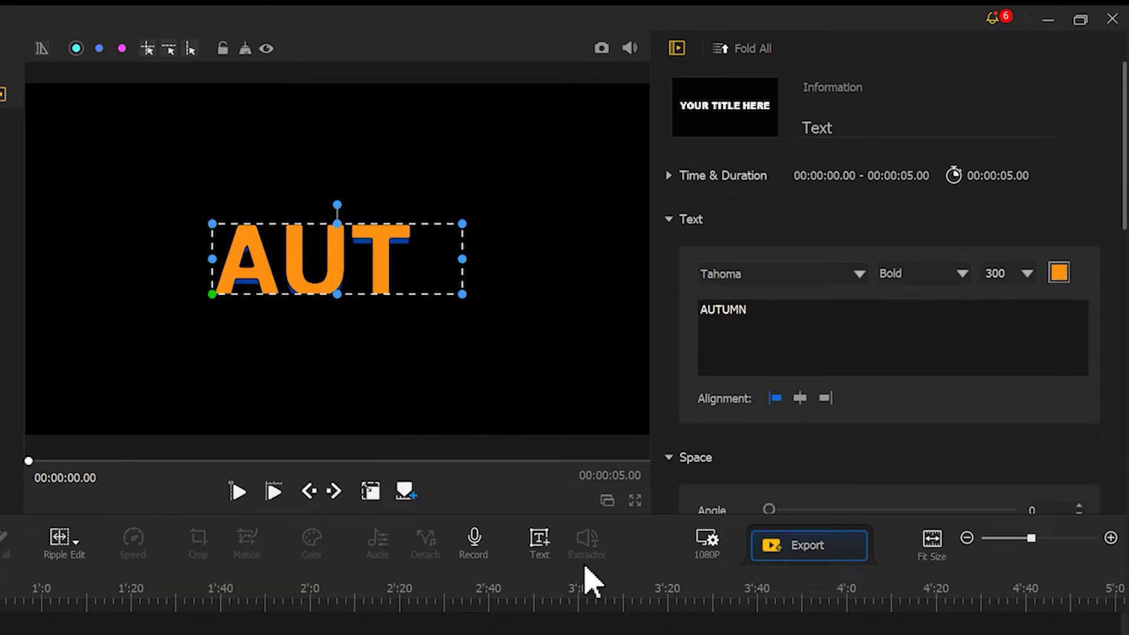
- Reduce the title's text shadow offset to 0
scroll(1120, 235, "down", 10)
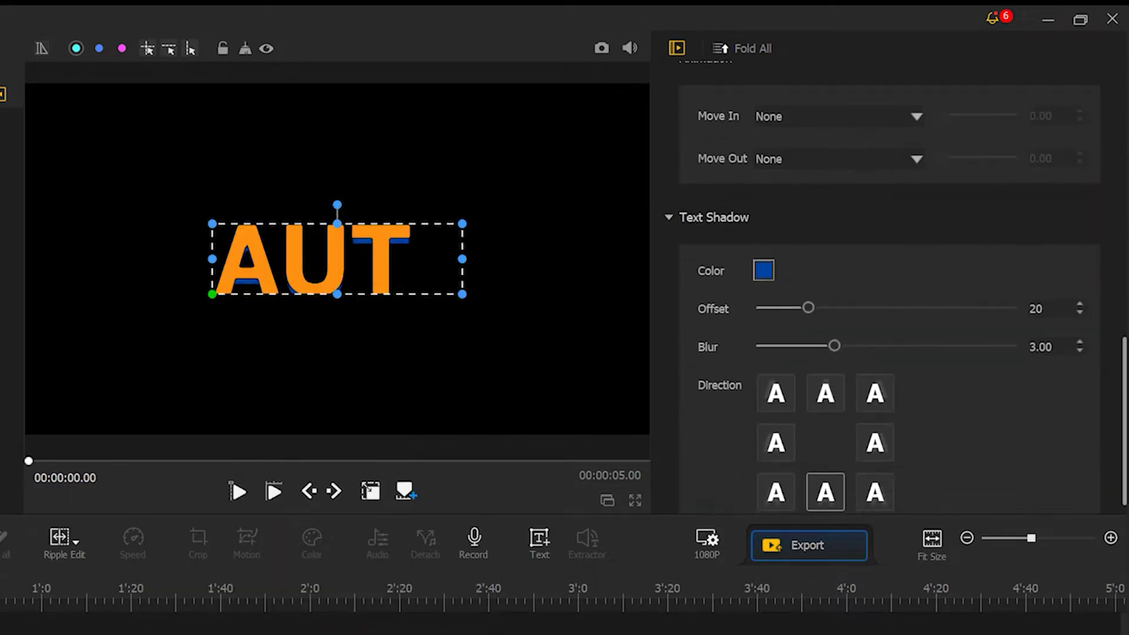
left_click_drag(809, 284, 759, 285)
scroll(965, 158, "up", 10)
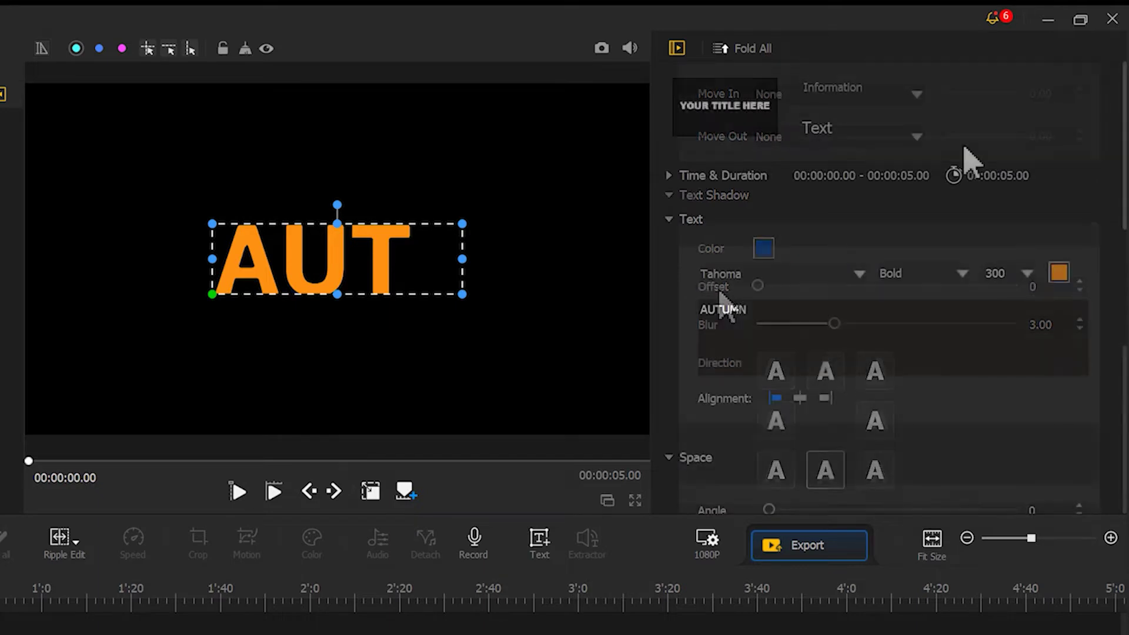
- Resize the AUTUMN title box to show the whole word and centre it in the frame
left_click_drag(419, 257, 575, 228)
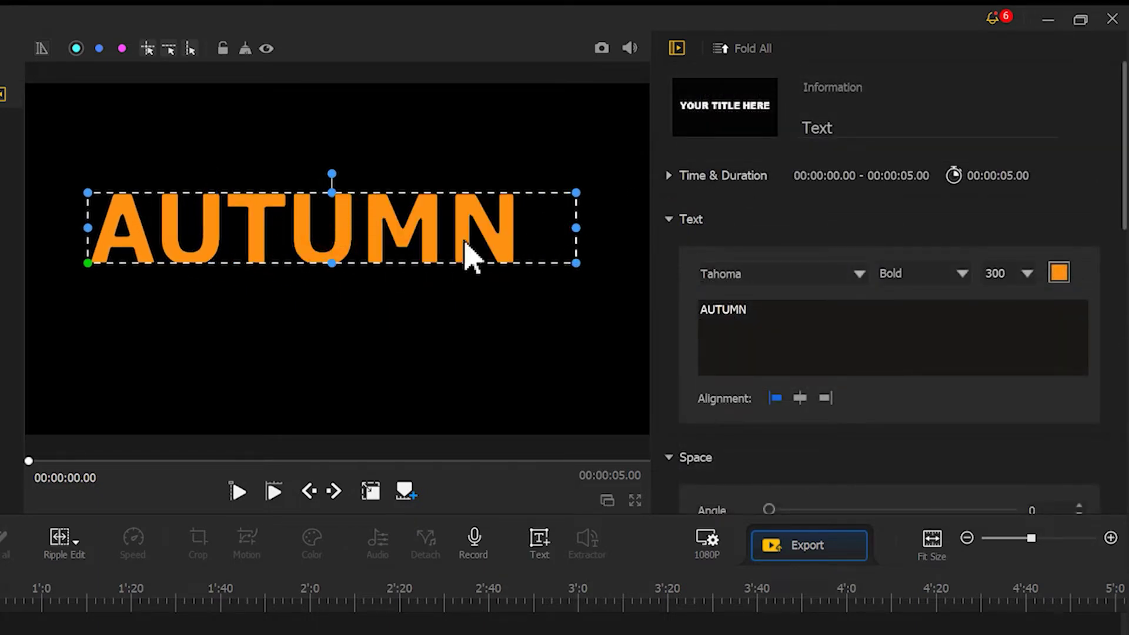
left_click_drag(331, 264, 329, 286)
left_click_drag(396, 239, 431, 267)
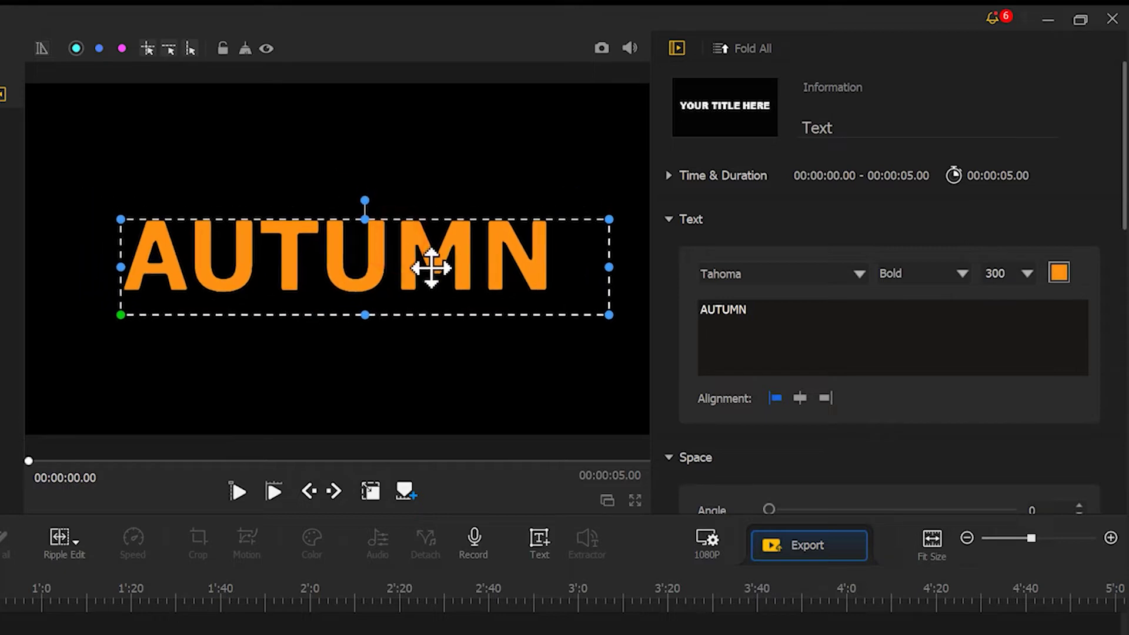
left_click(488, 265)
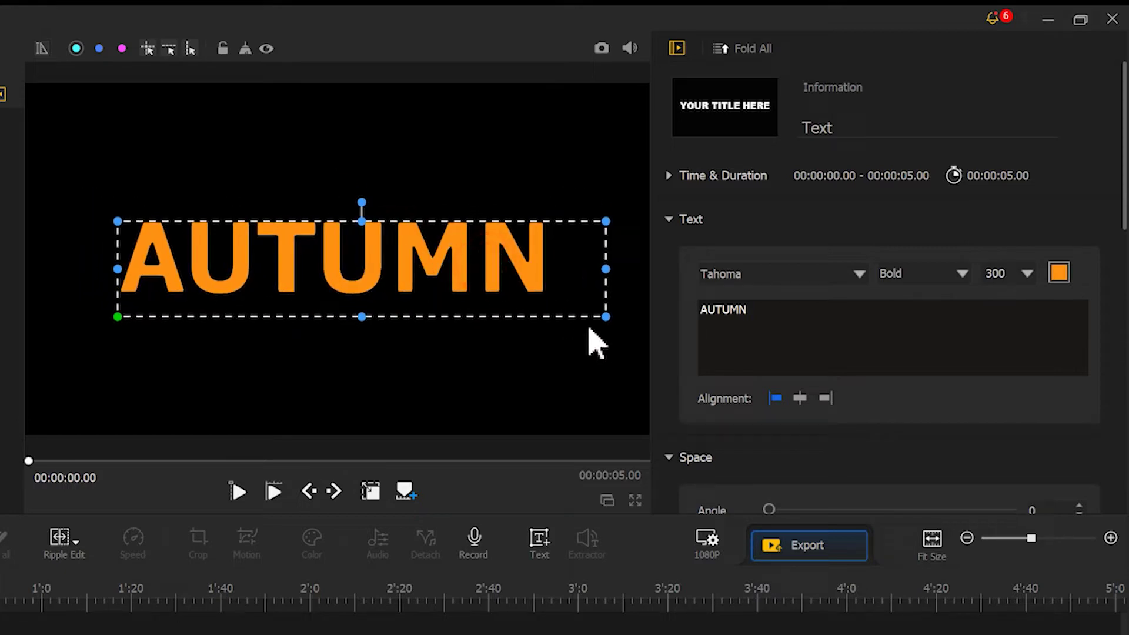
left_click_drag(605, 317, 544, 302)
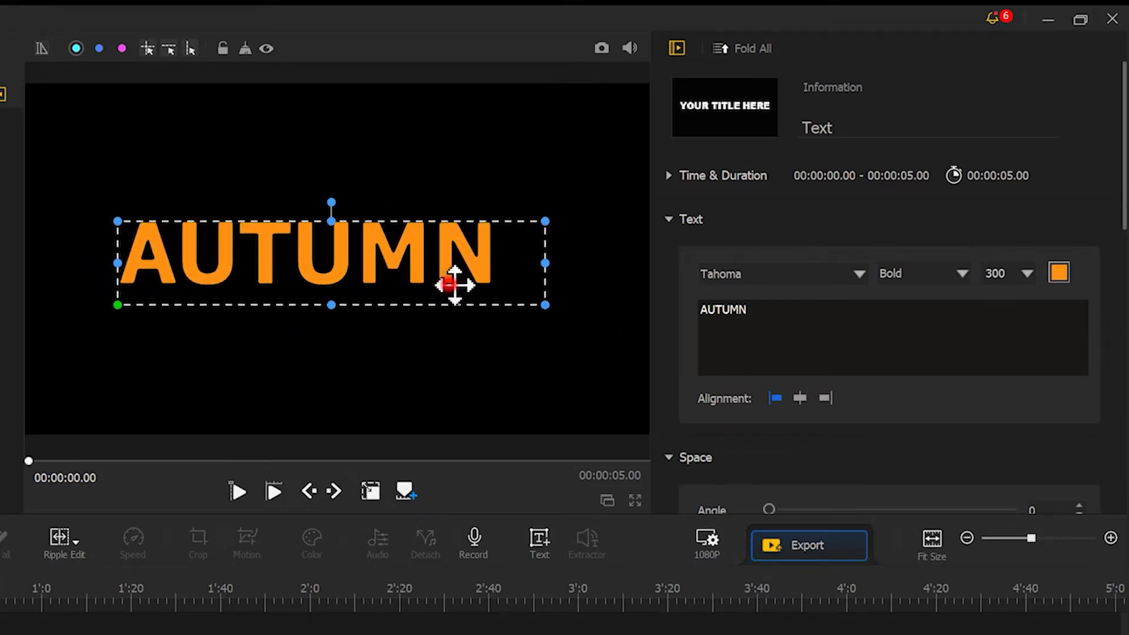
left_click_drag(456, 283, 448, 259)
left_click(521, 487)
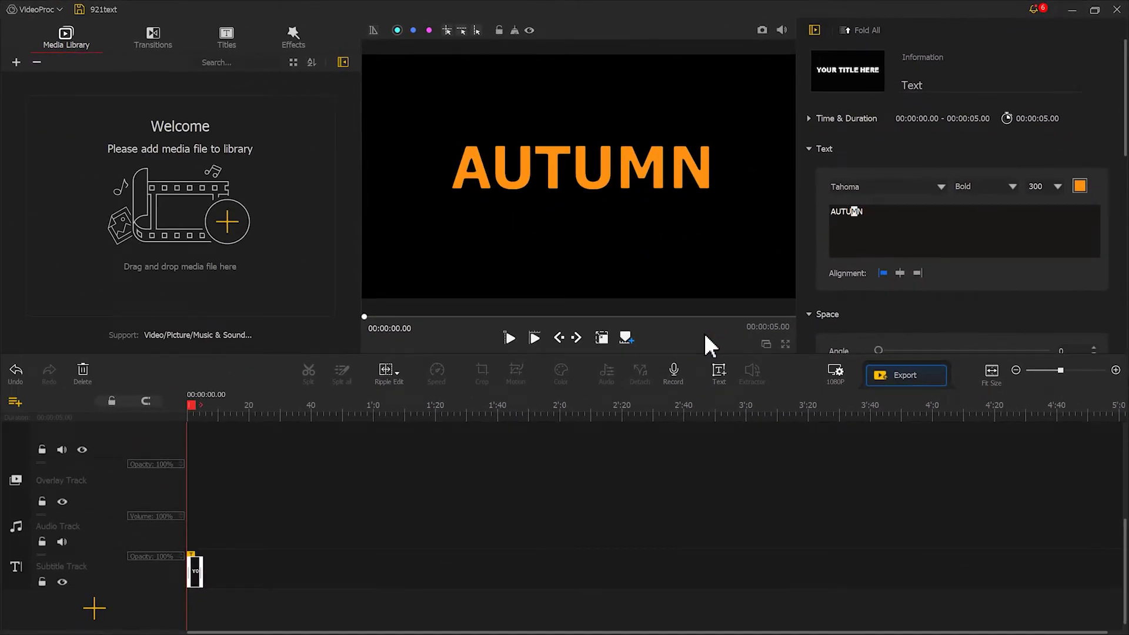
- Set the 1080P project background to a custom green colour
left_click(830, 375)
left_click(445, 430)
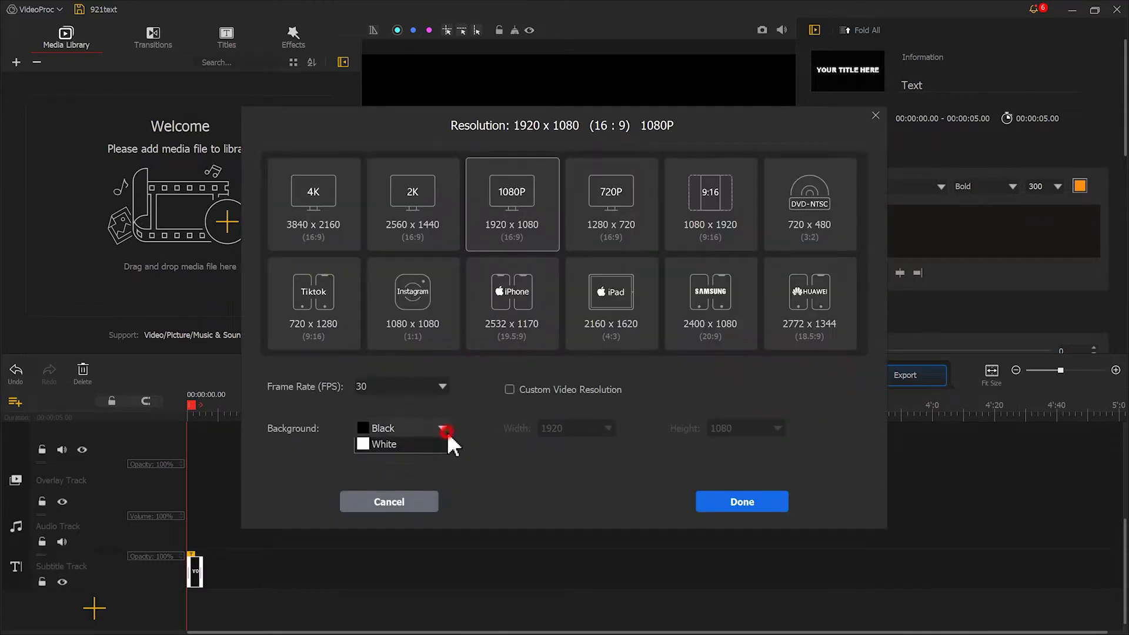
left_click(369, 446)
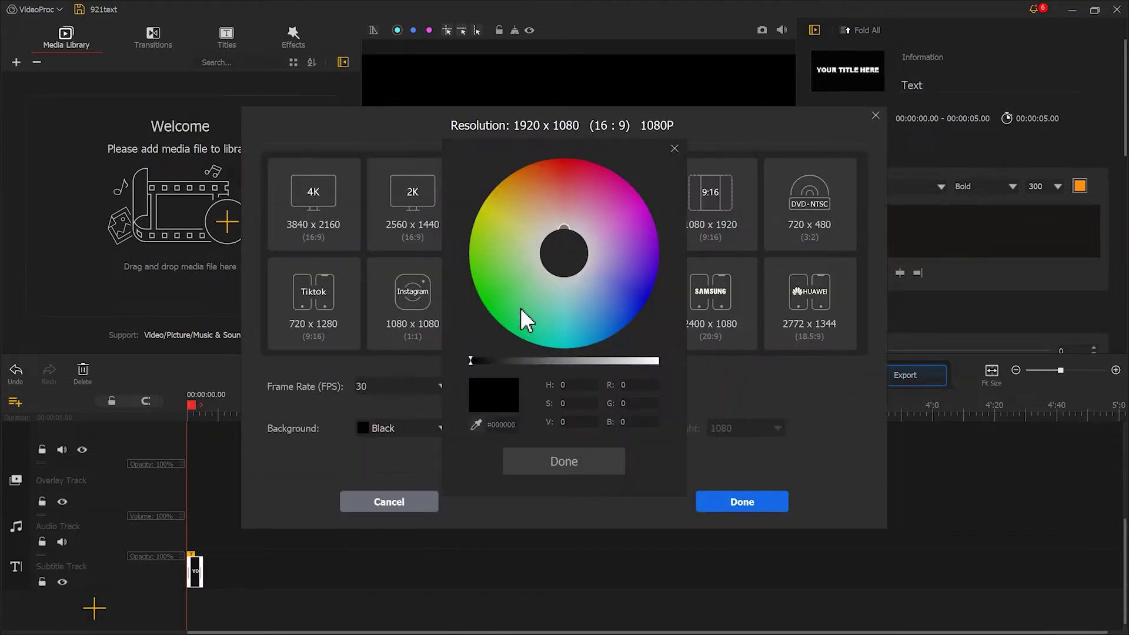
left_click_drag(518, 299, 491, 293)
left_click(551, 464)
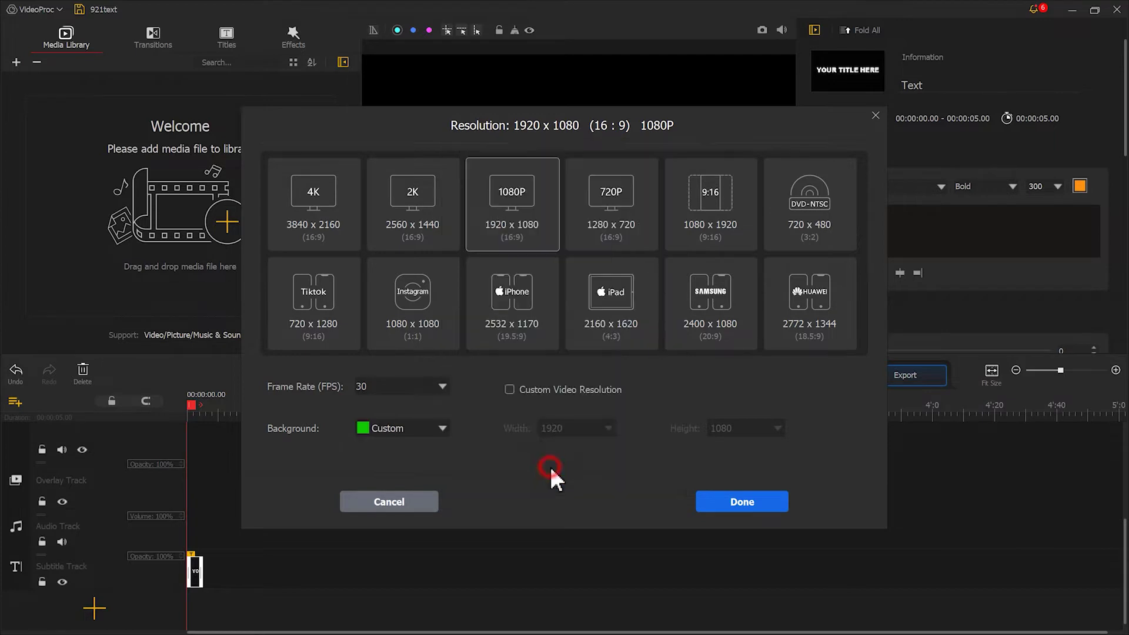
left_click(728, 501)
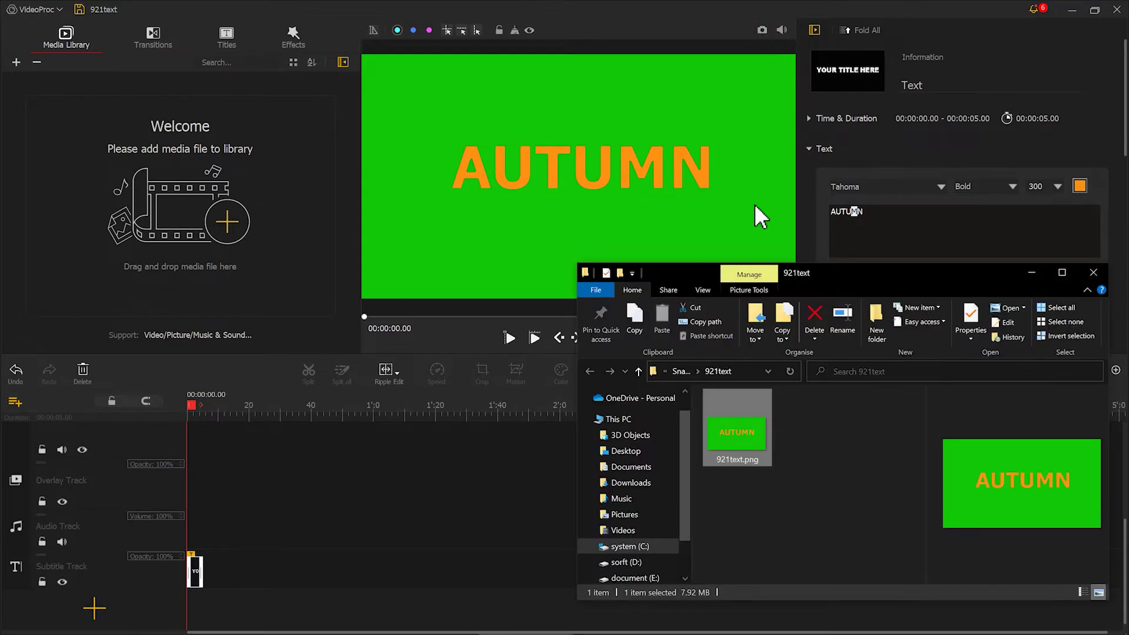
- Import the 921text.png AUTUMN snapshot into the library and delete the title's text
left_click_drag(738, 443, 239, 217)
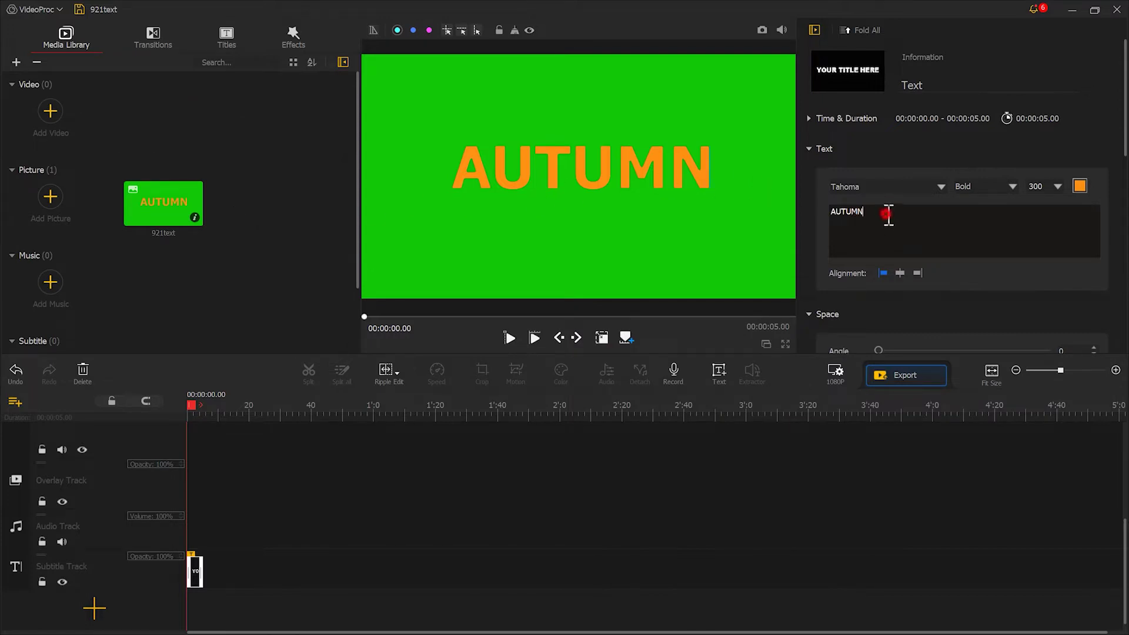
left_click_drag(887, 214, 829, 209)
key("BackSpace")
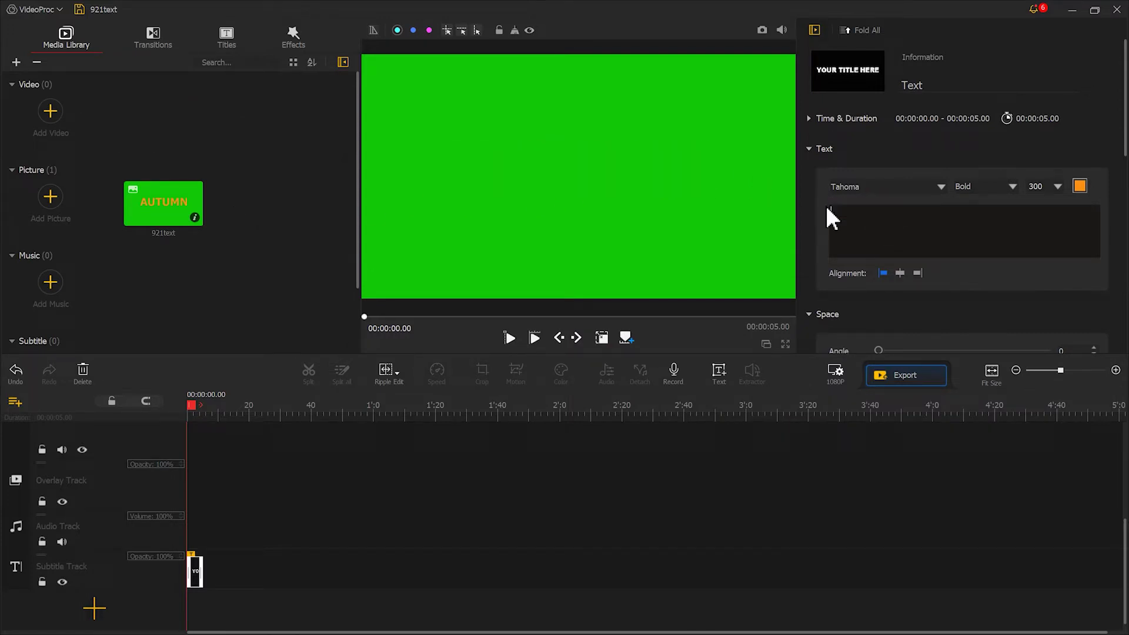
- Snapshot the plain green preview as 921text_0, import it, and remove the title clip
left_click(762, 30)
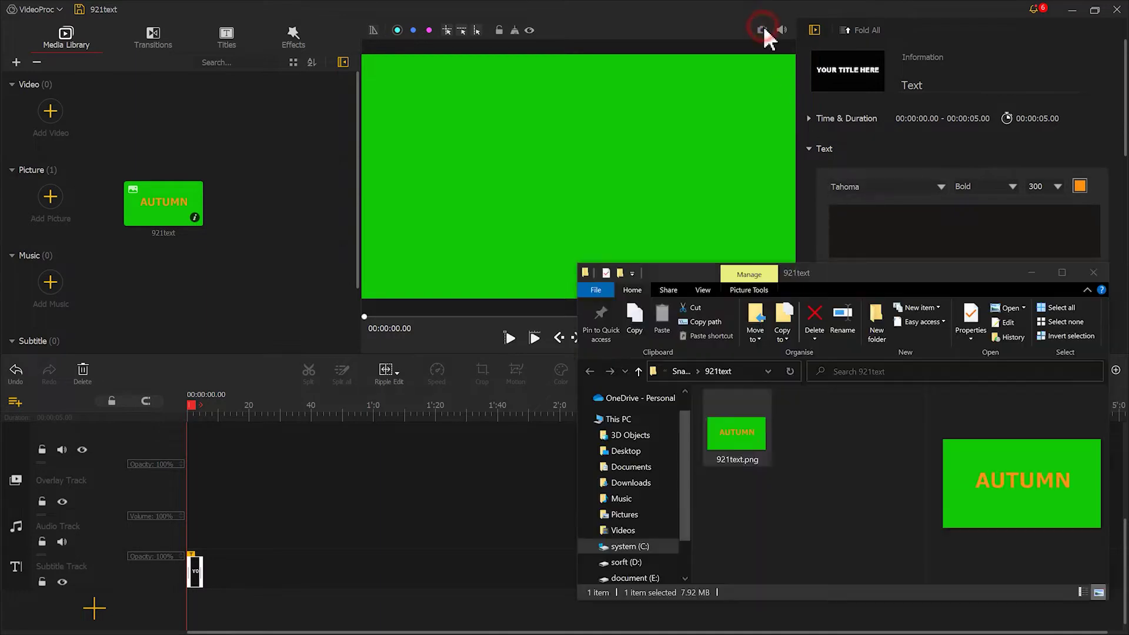
left_click(763, 29)
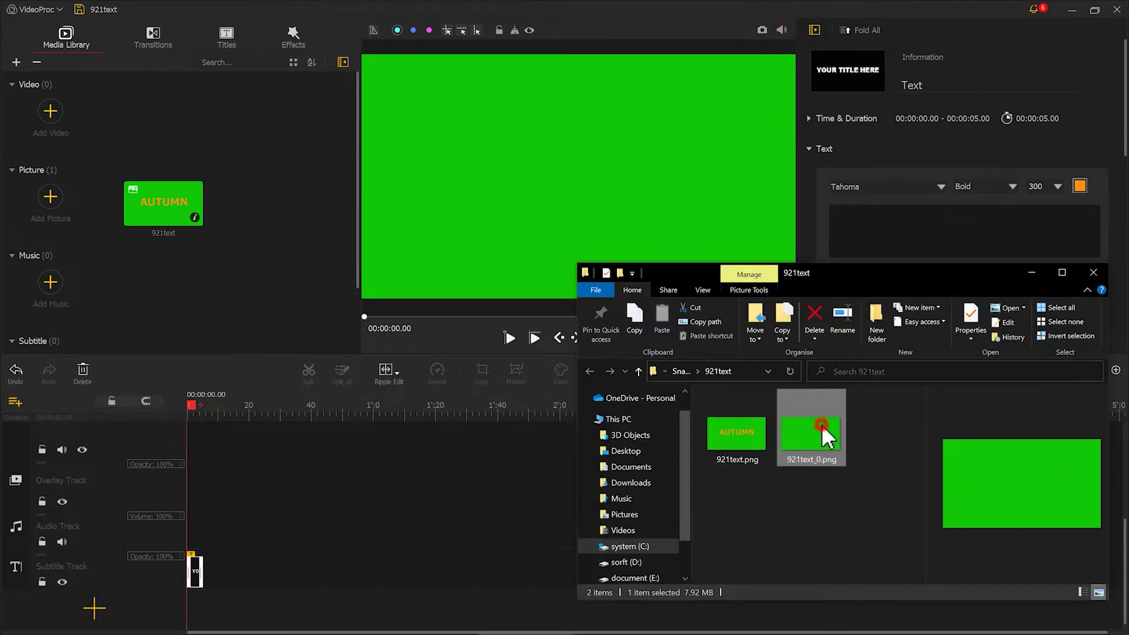
left_click_drag(822, 428, 276, 188)
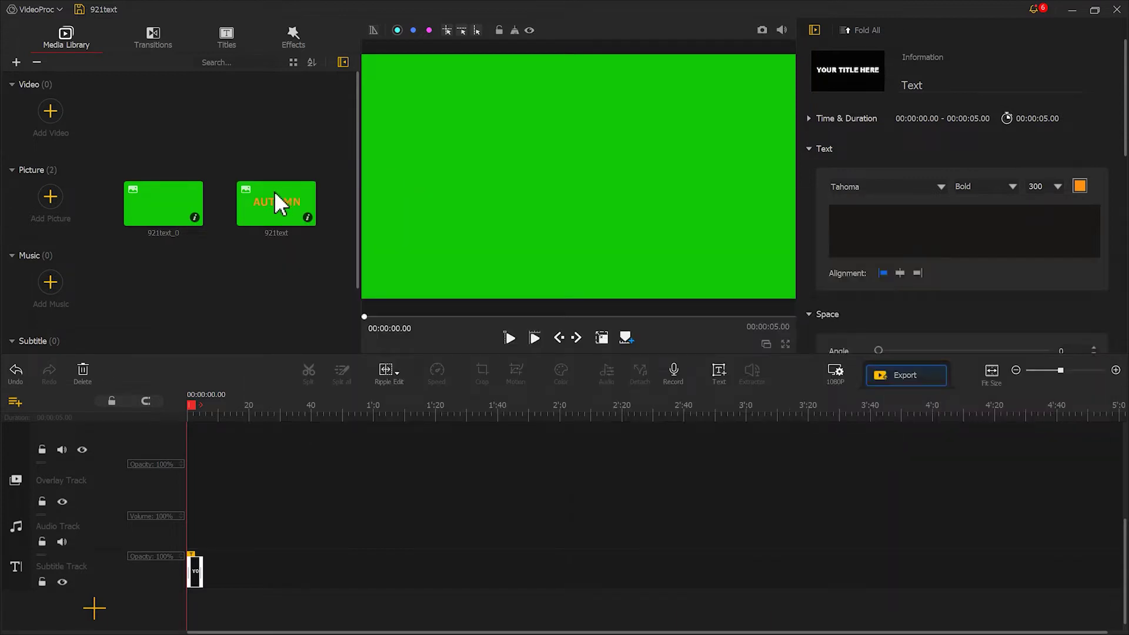
left_click(87, 371)
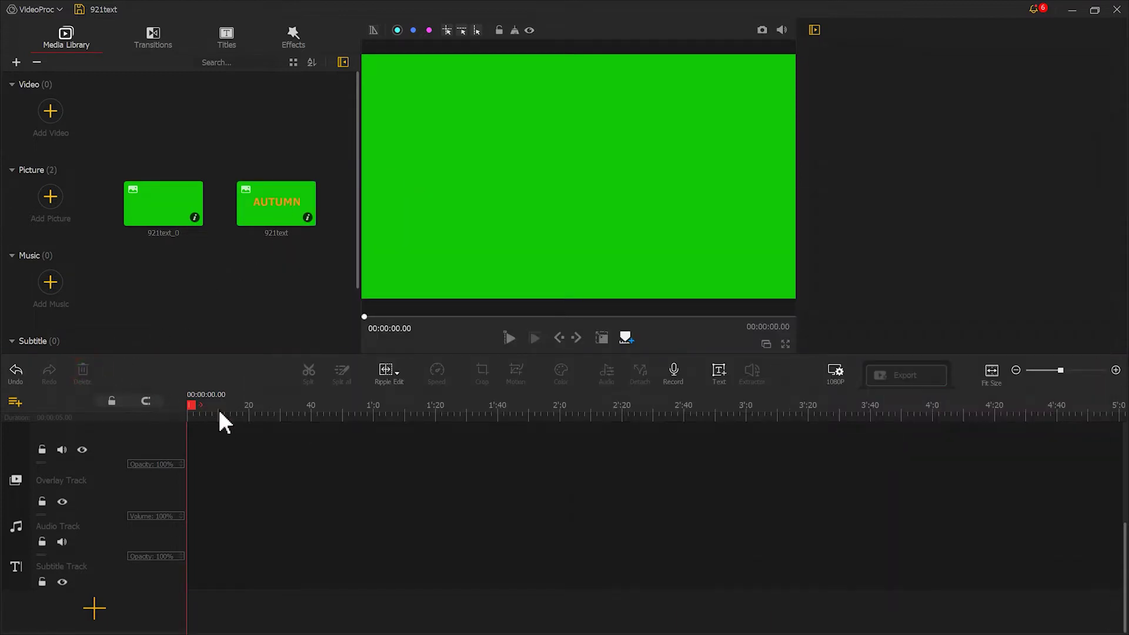
left_click_drag(223, 420, 428, 417)
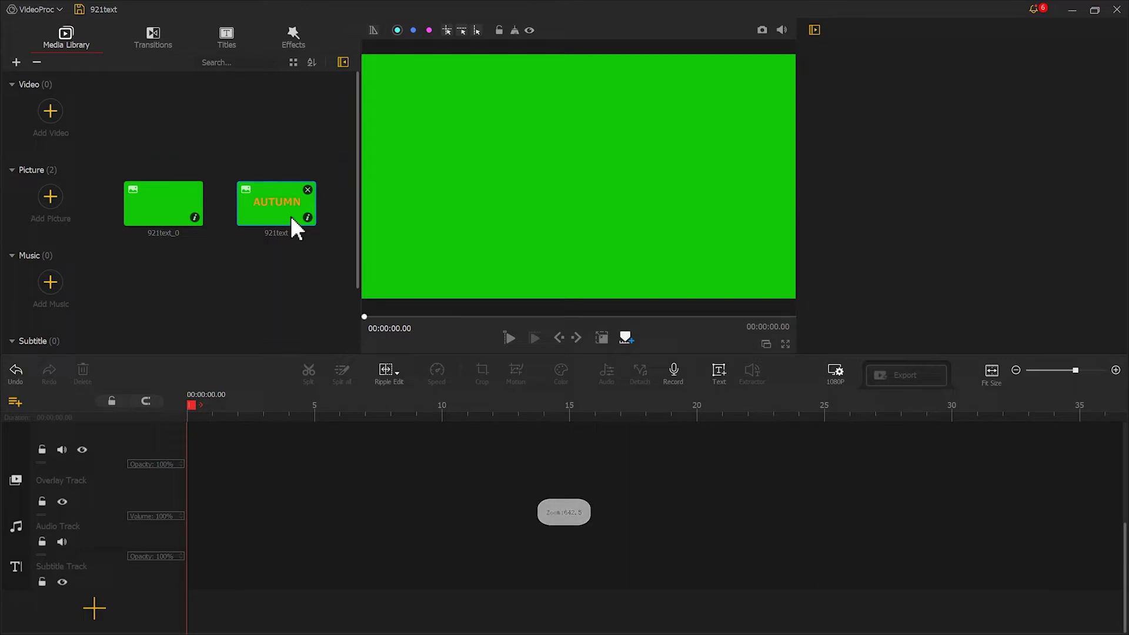
- Cover all letters but A with the green plate over the AUTUMN image and snapshot it
left_click_drag(291, 216, 260, 433)
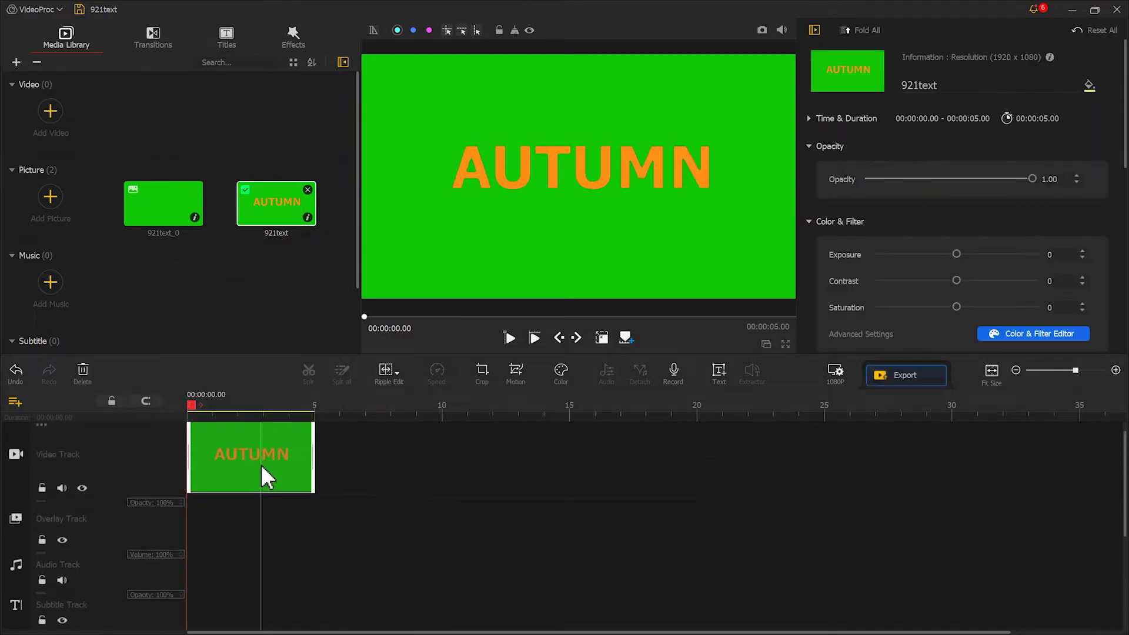
left_click_drag(177, 219, 194, 557)
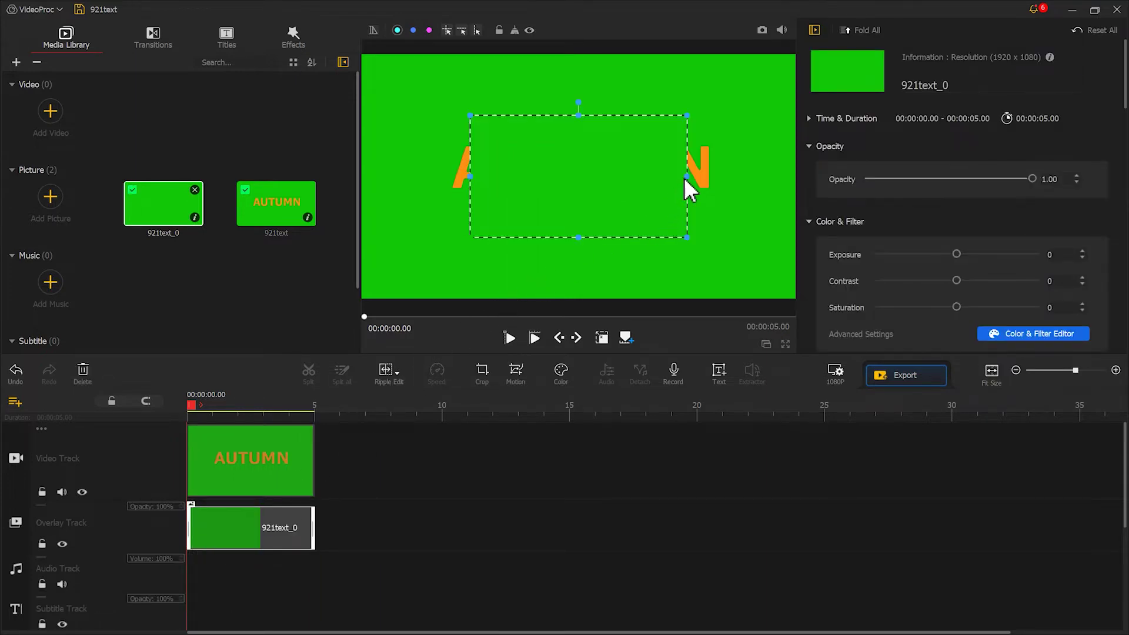
left_click_drag(703, 175, 794, 175)
left_click_drag(606, 187, 630, 187)
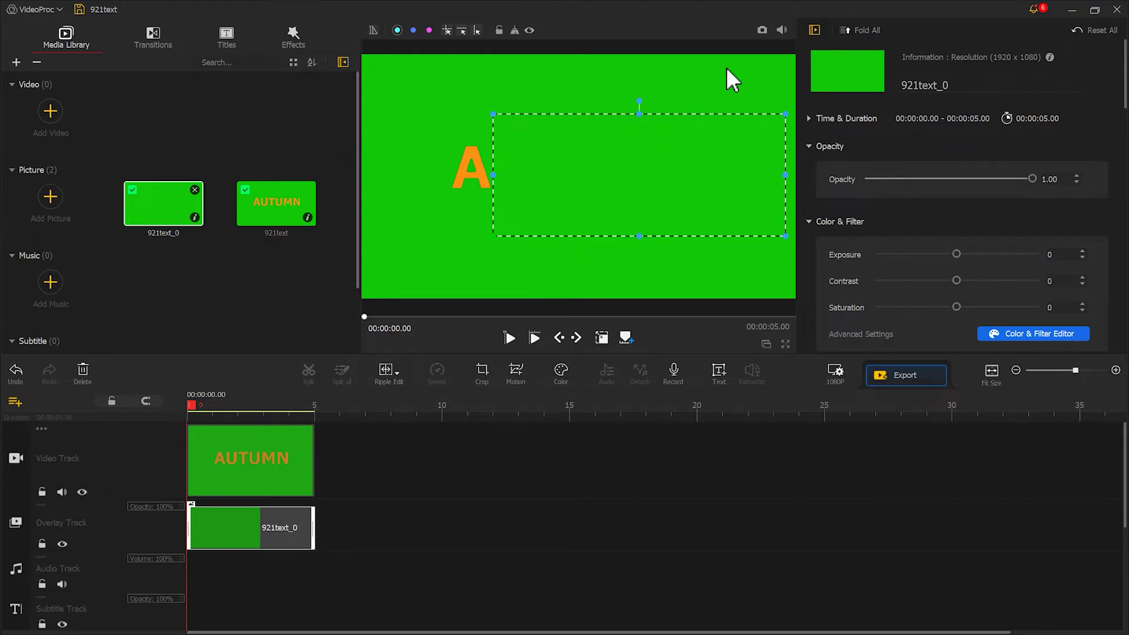
left_click(766, 28)
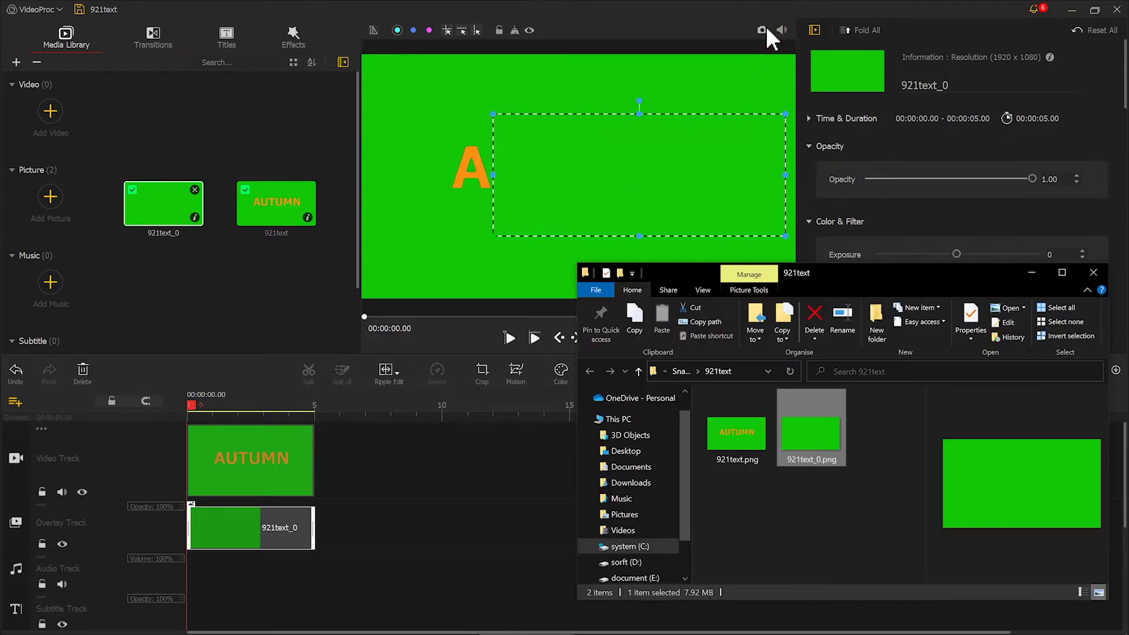
- Slide the green plate to reveal each remaining letter, through M, snapshotting each one
left_click_drag(163, 203, 210, 541)
left_click_drag(633, 182, 437, 184)
left_click(760, 28)
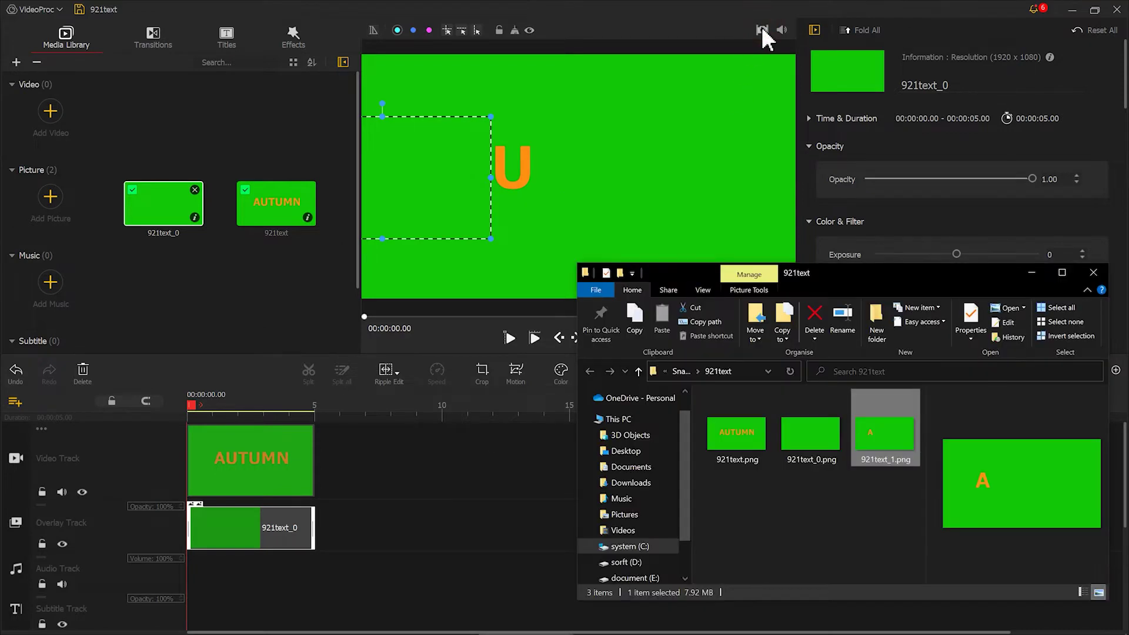
left_click(685, 26)
left_click_drag(312, 174, 591, 190)
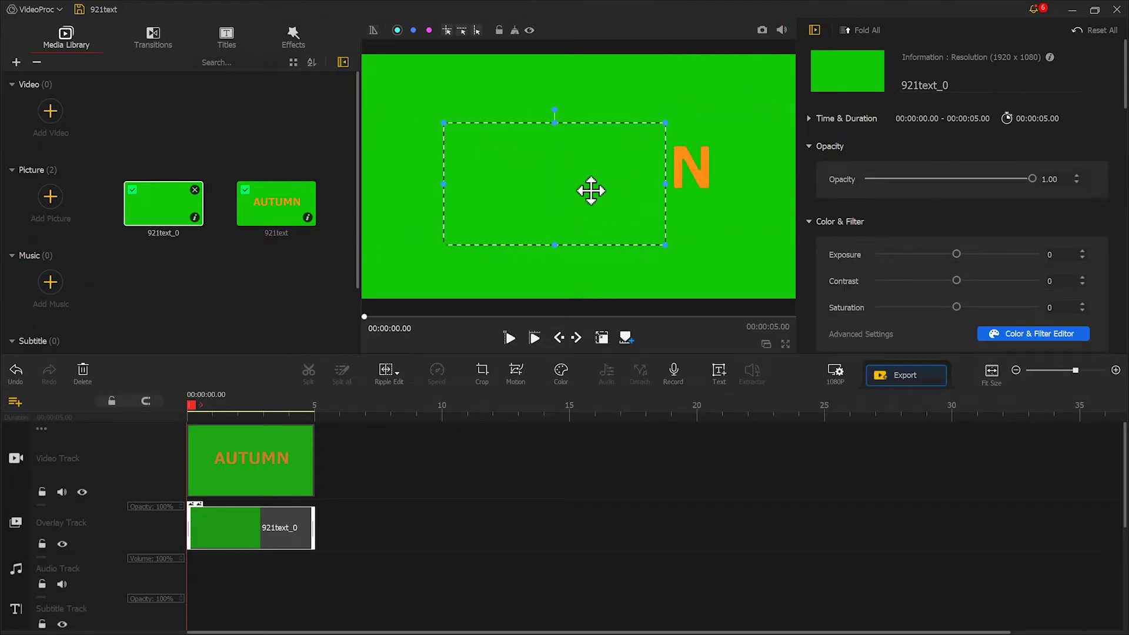
left_click(761, 29)
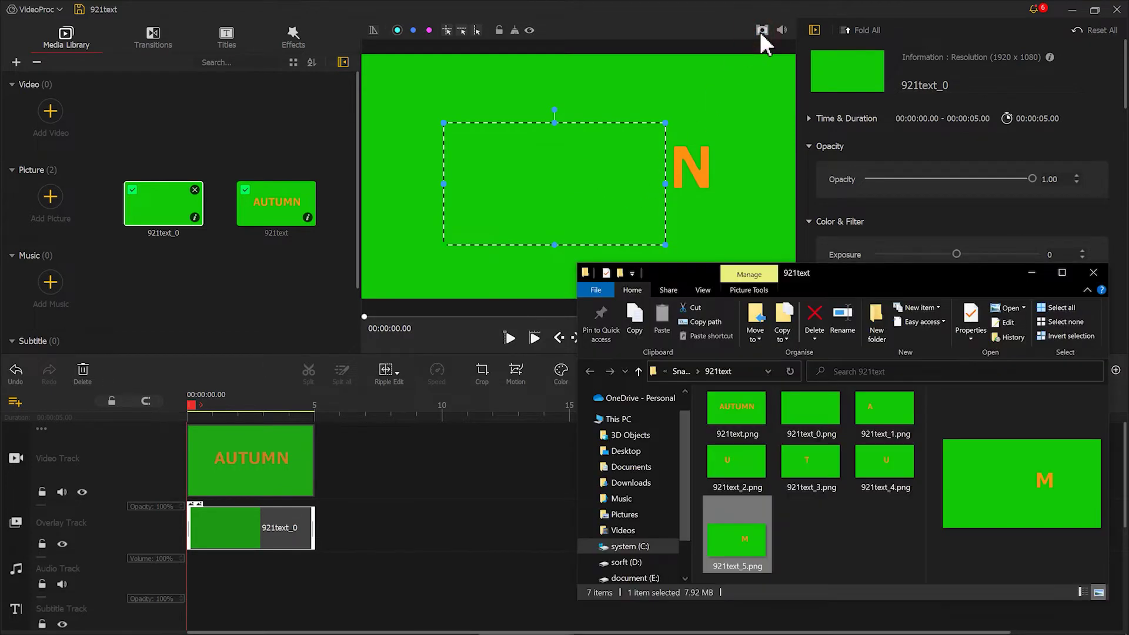
- Import the six snapshots 921text_1–921text_6, clear the timeline, and put the A on the overlay track
left_click(880, 411)
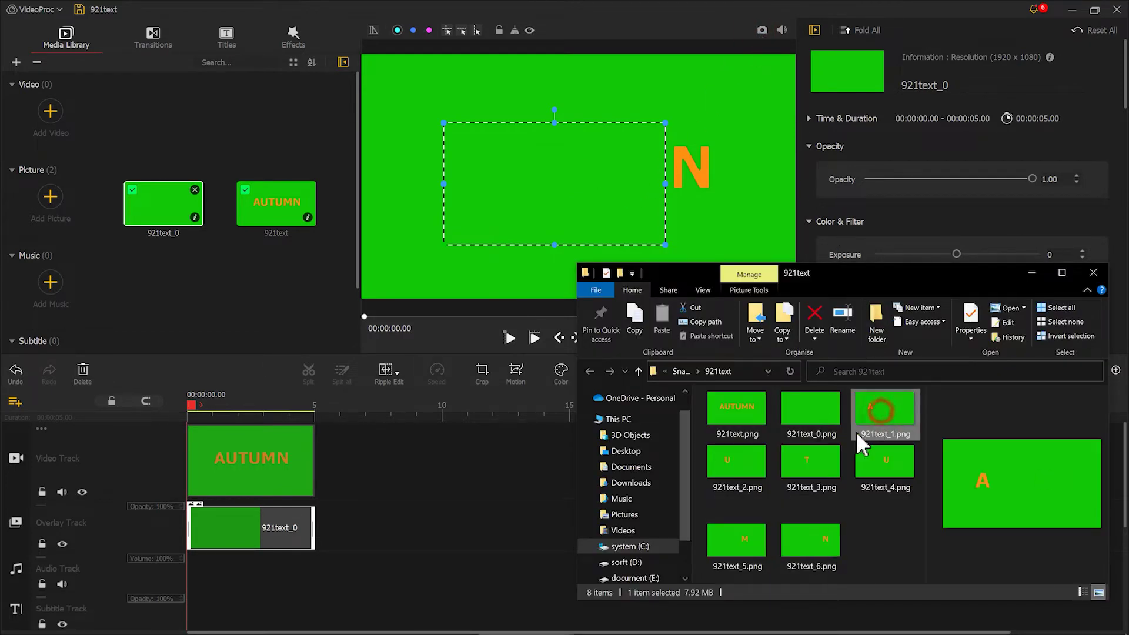
left_click(814, 535, "shift")
left_click_drag(814, 535, 241, 265)
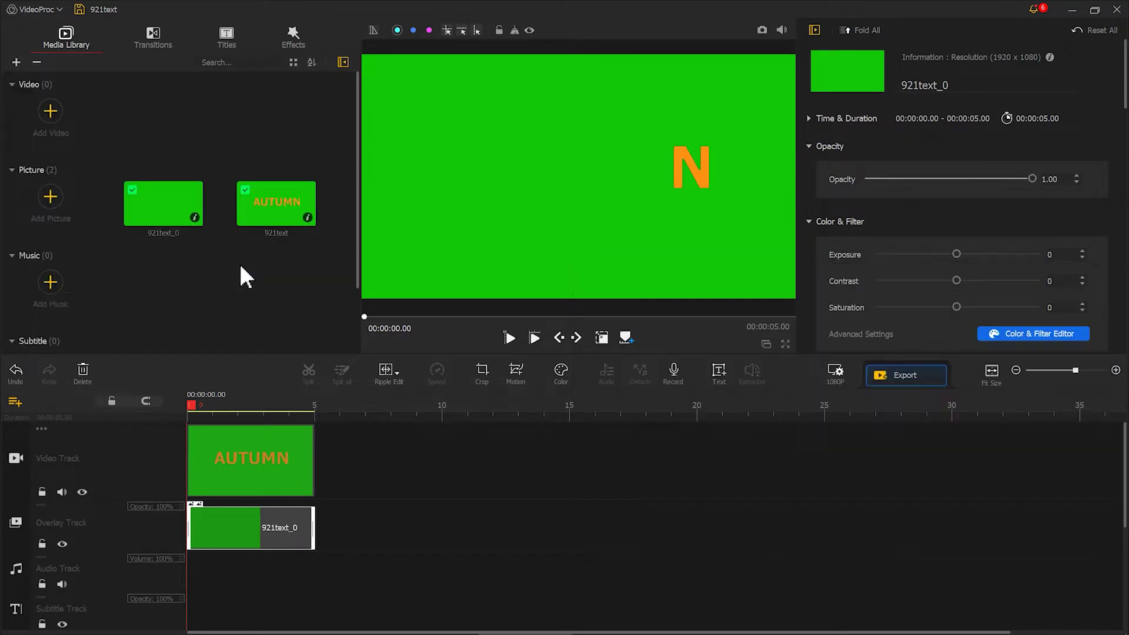
left_click(83, 372)
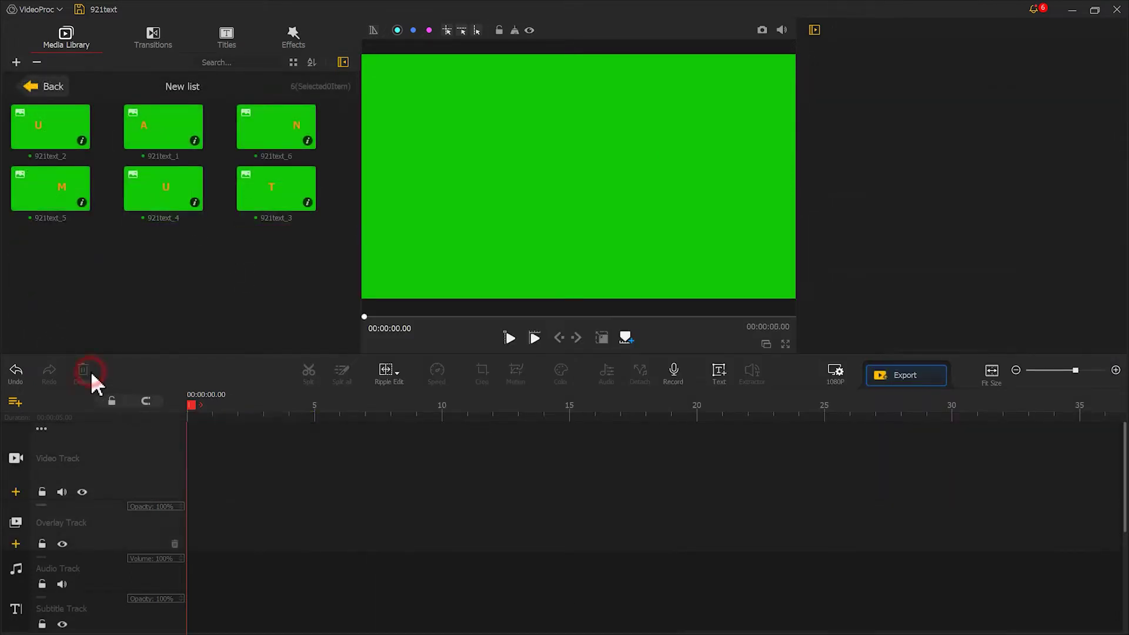
left_click_drag(176, 137, 189, 552)
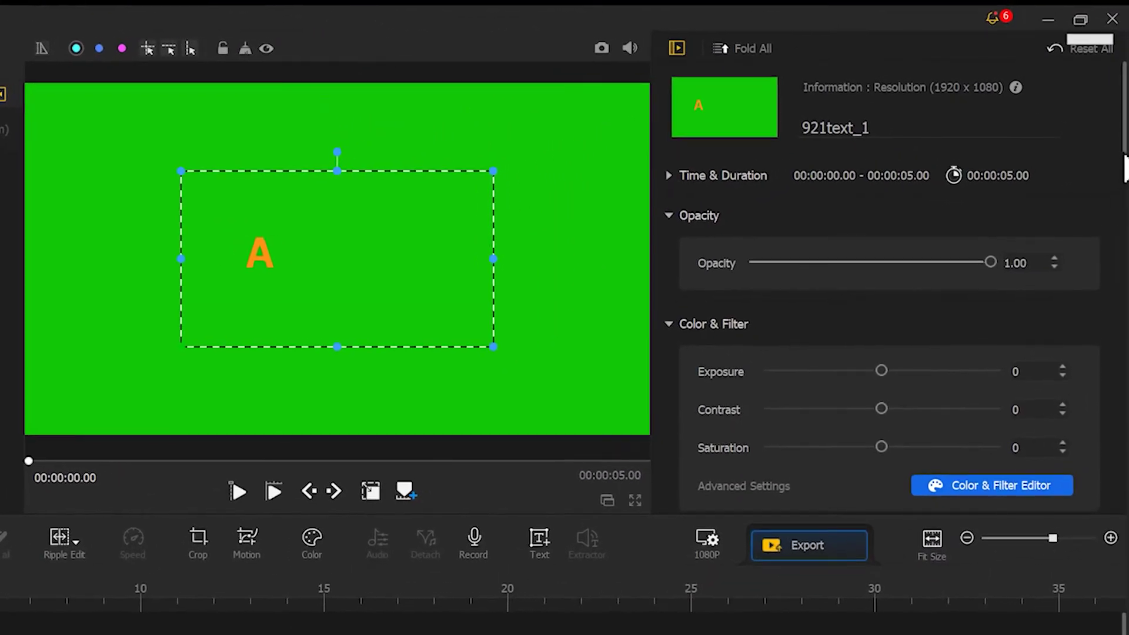
- Fit the 921text_1 A clip to screen height, enable chroma key, and open Motion
left_click_drag(1125, 167, 1123, 329)
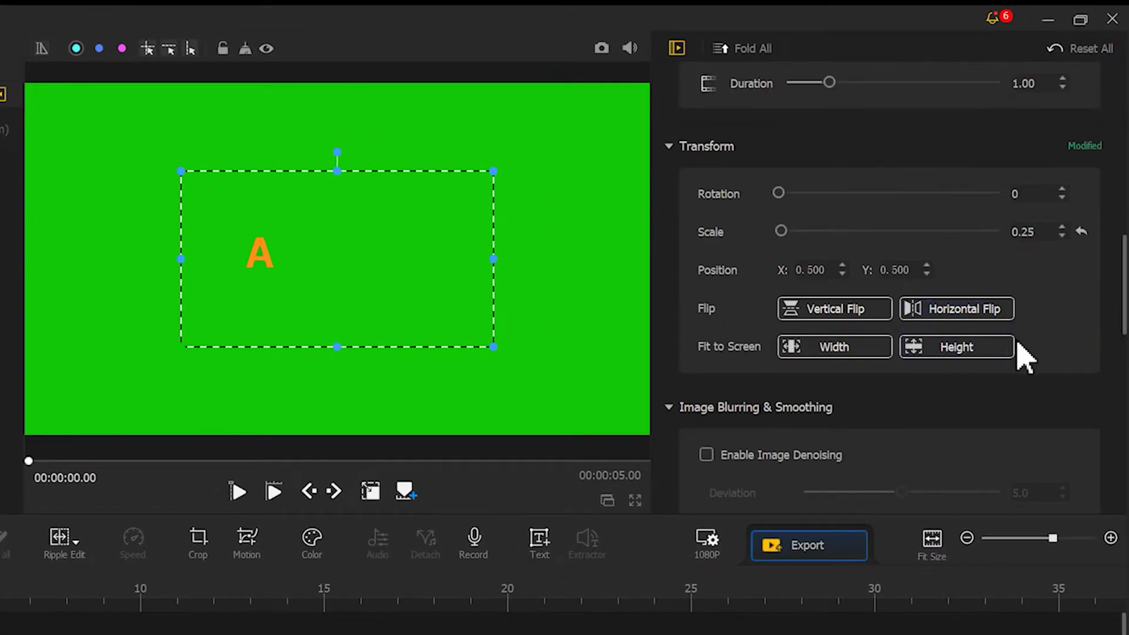
left_click(953, 348)
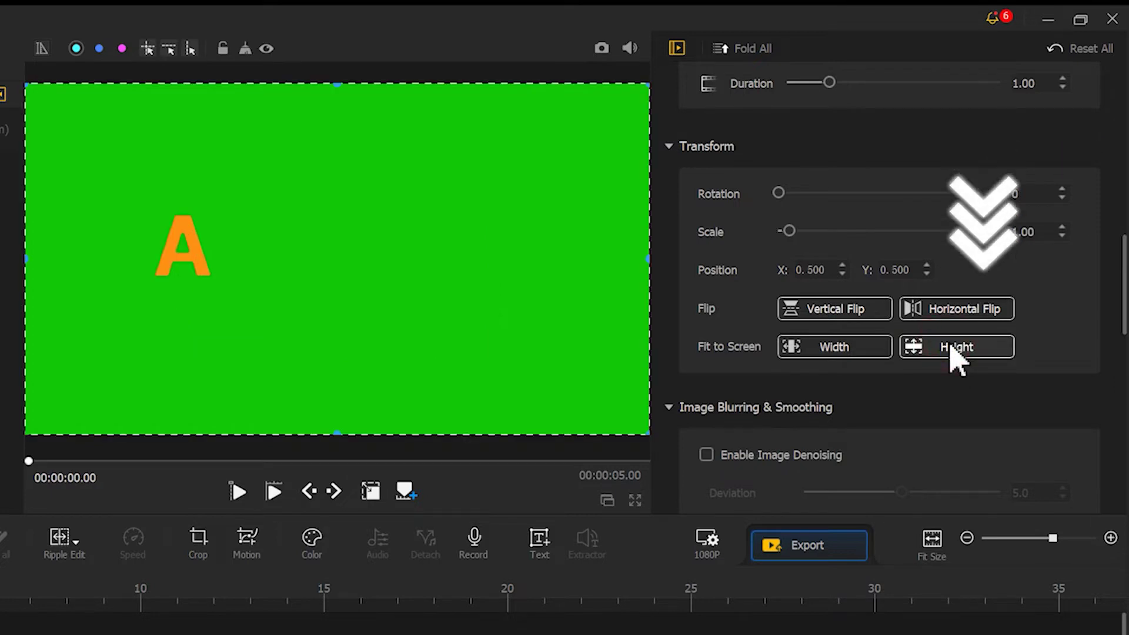
left_click_drag(1124, 271, 1117, 385)
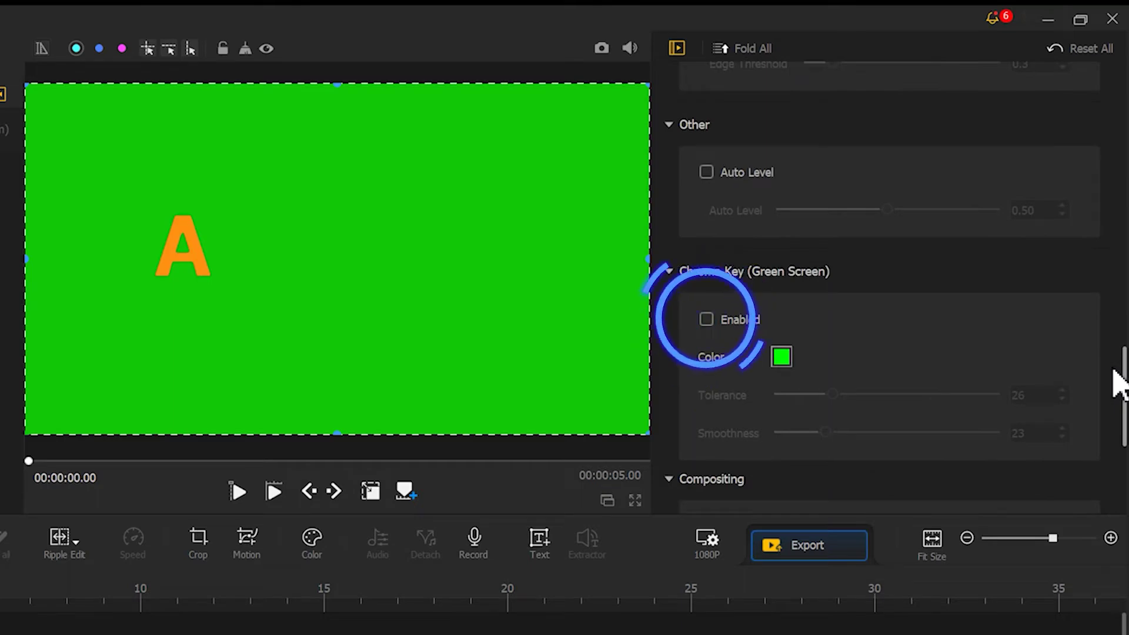
left_click(707, 320)
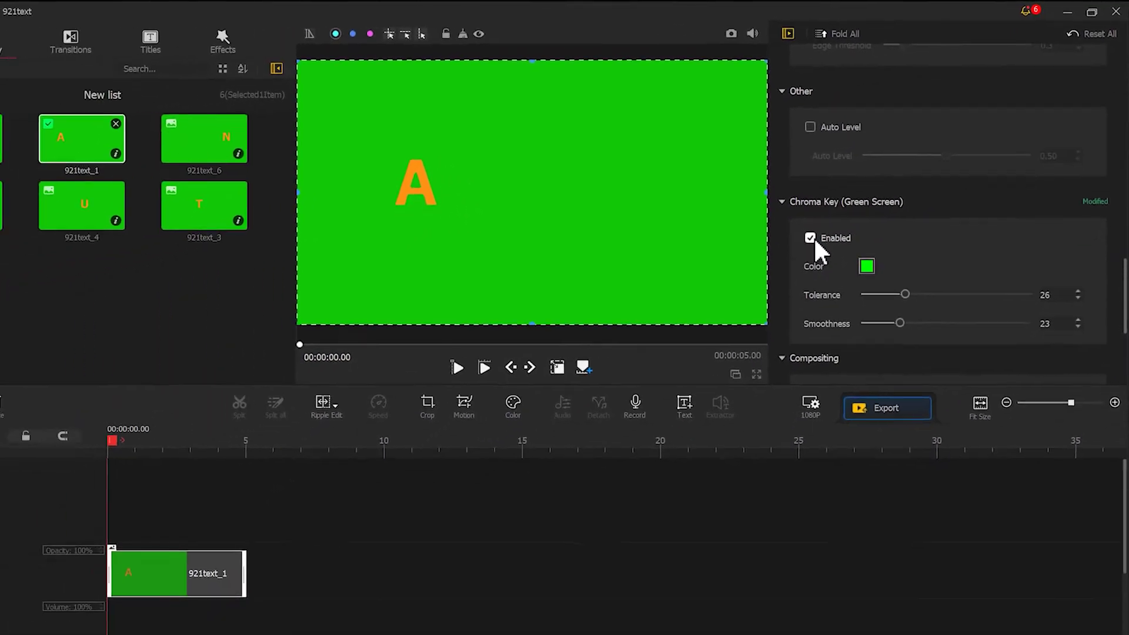
left_click(516, 376)
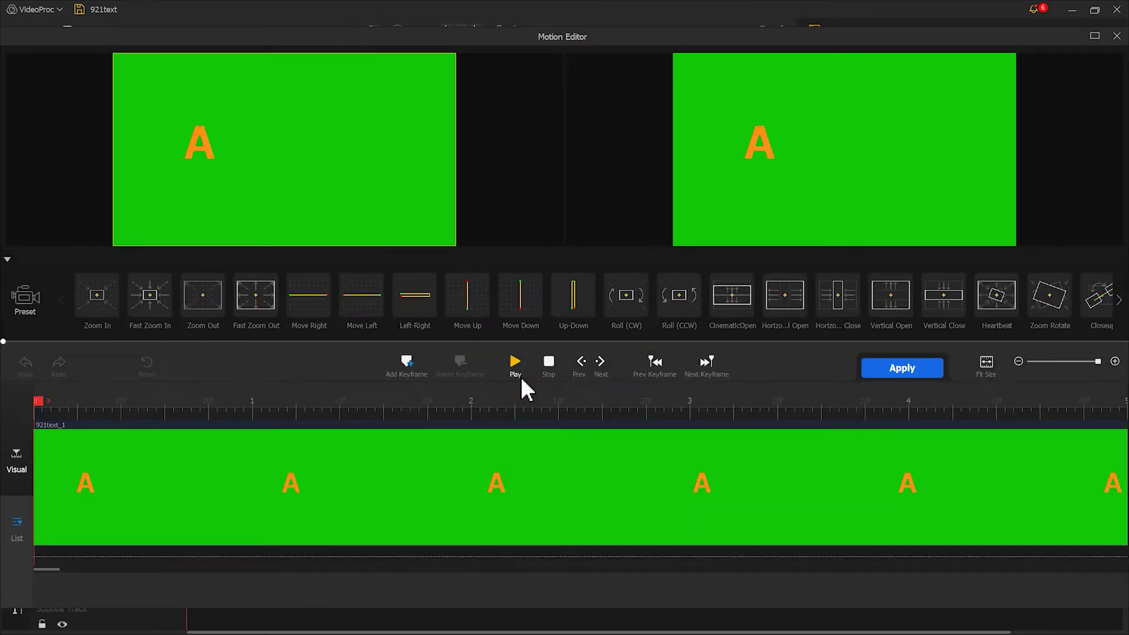
- Add a 0-second keyframe with the A clip's framing shifted right
left_click(403, 361)
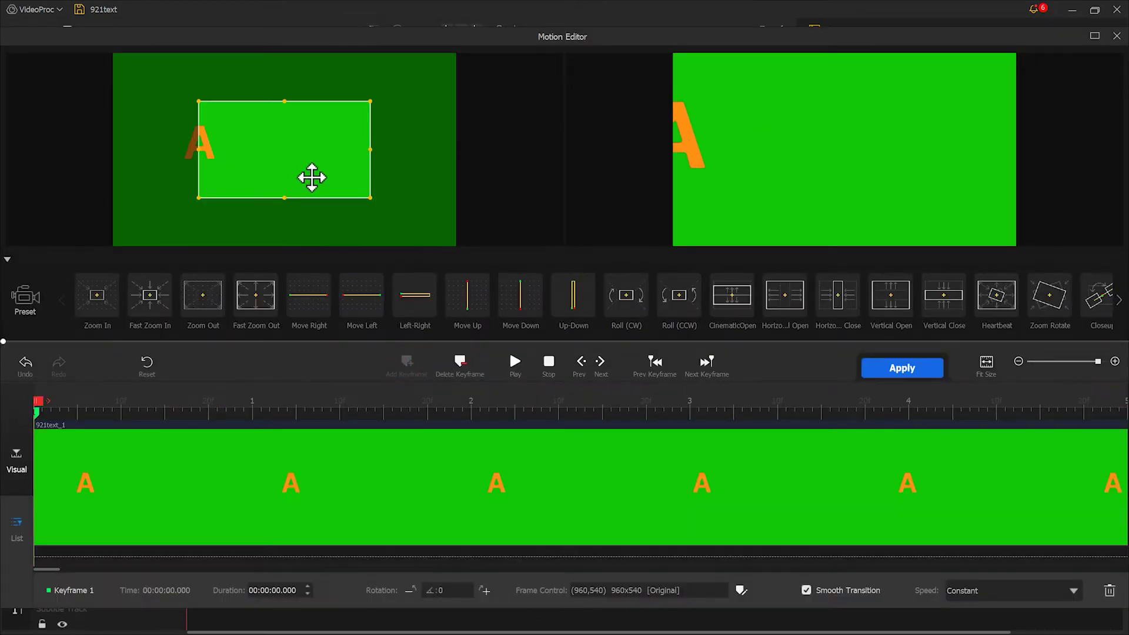
left_click_drag(310, 177, 447, 237)
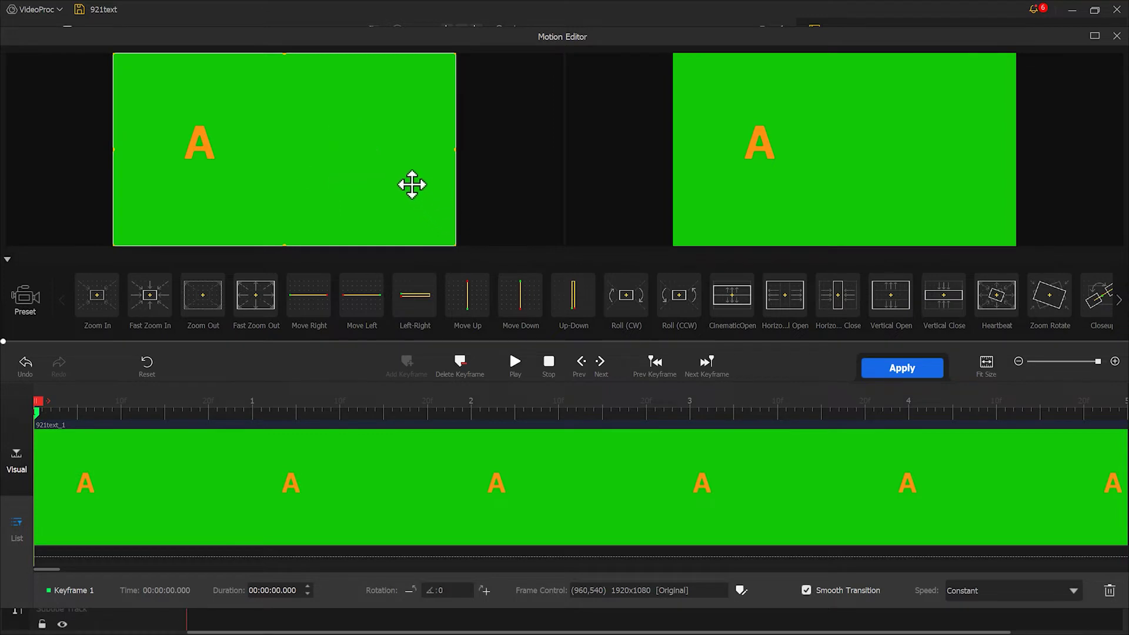
left_click_drag(396, 167, 423, 168)
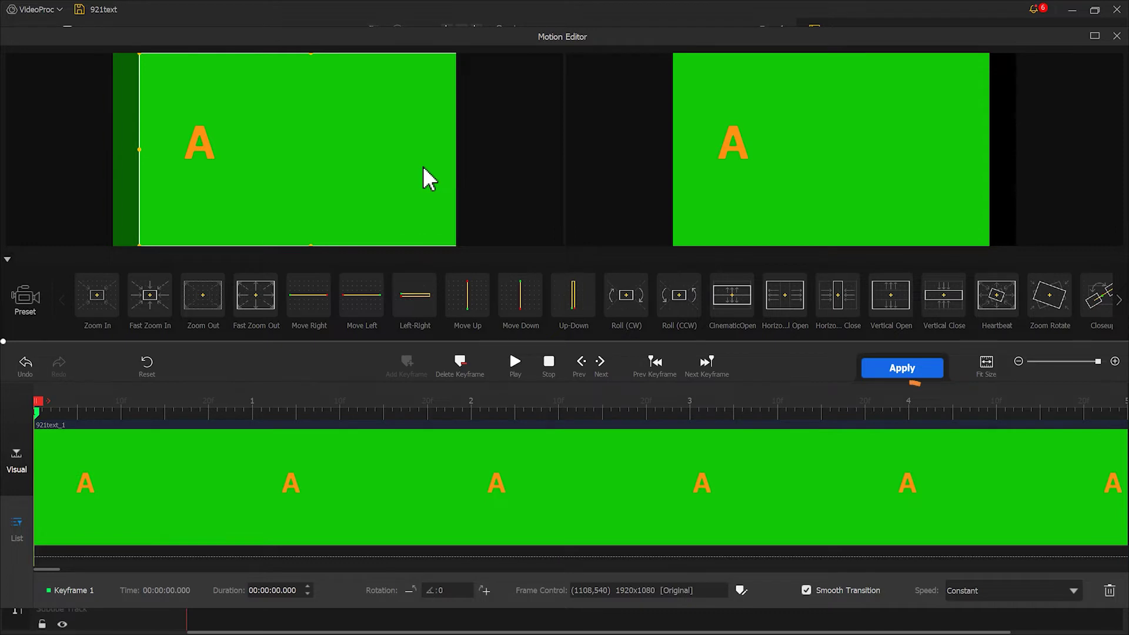
- Add a recentred keyframe at 4 seconds, set Speed Down easing, and apply the motion
left_click_drag(36, 406, 923, 414)
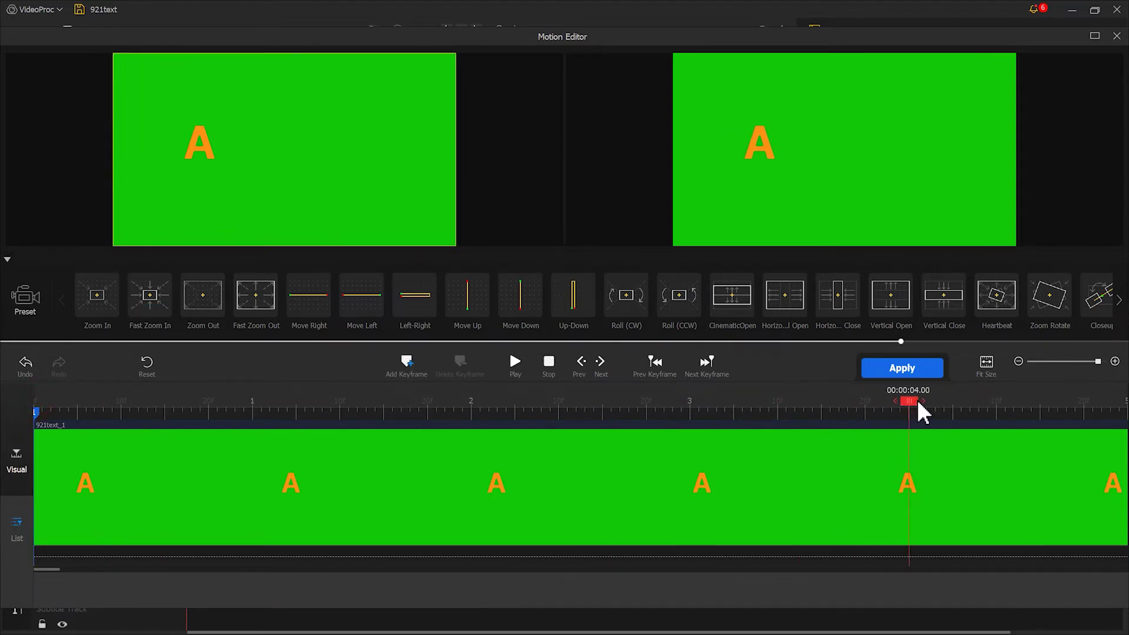
left_click(420, 377)
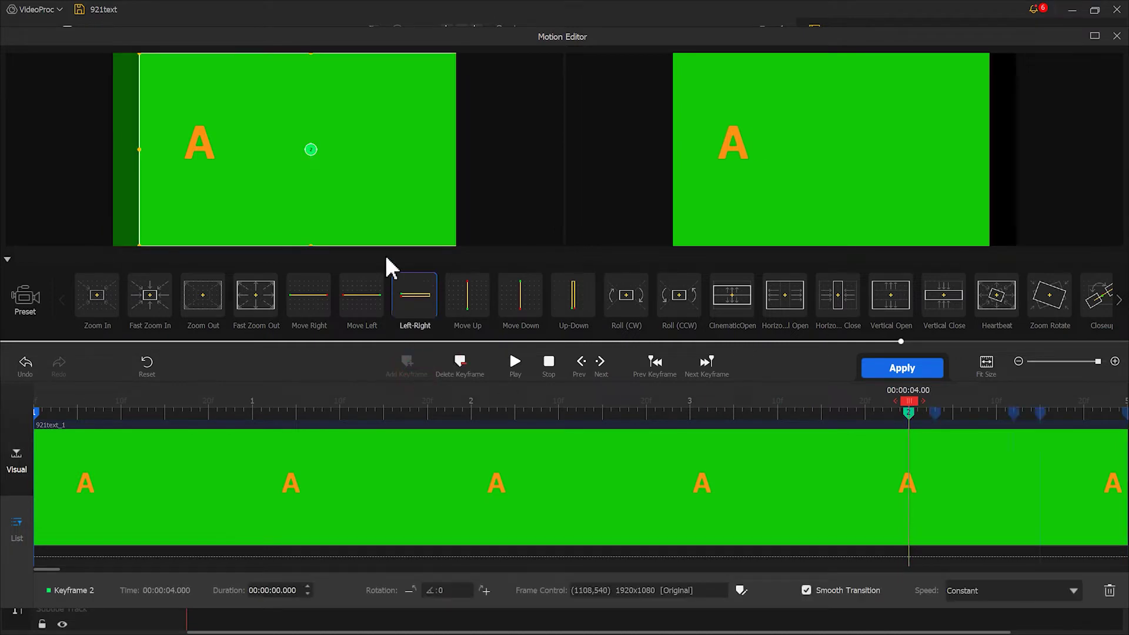
left_click_drag(381, 202, 359, 206)
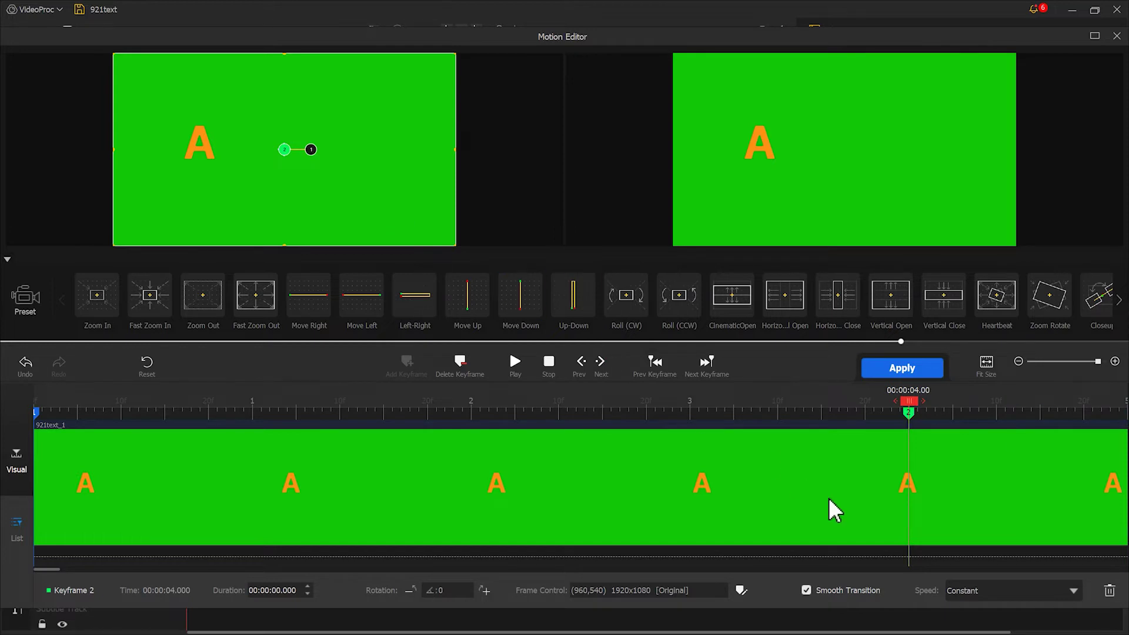
left_click(985, 606)
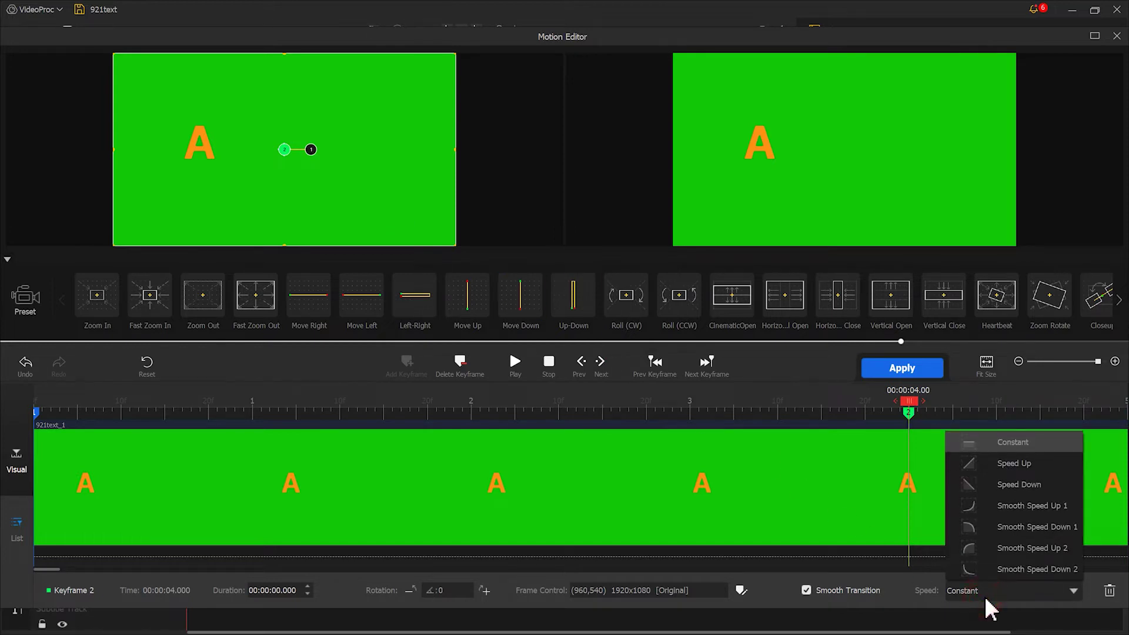
left_click(977, 486)
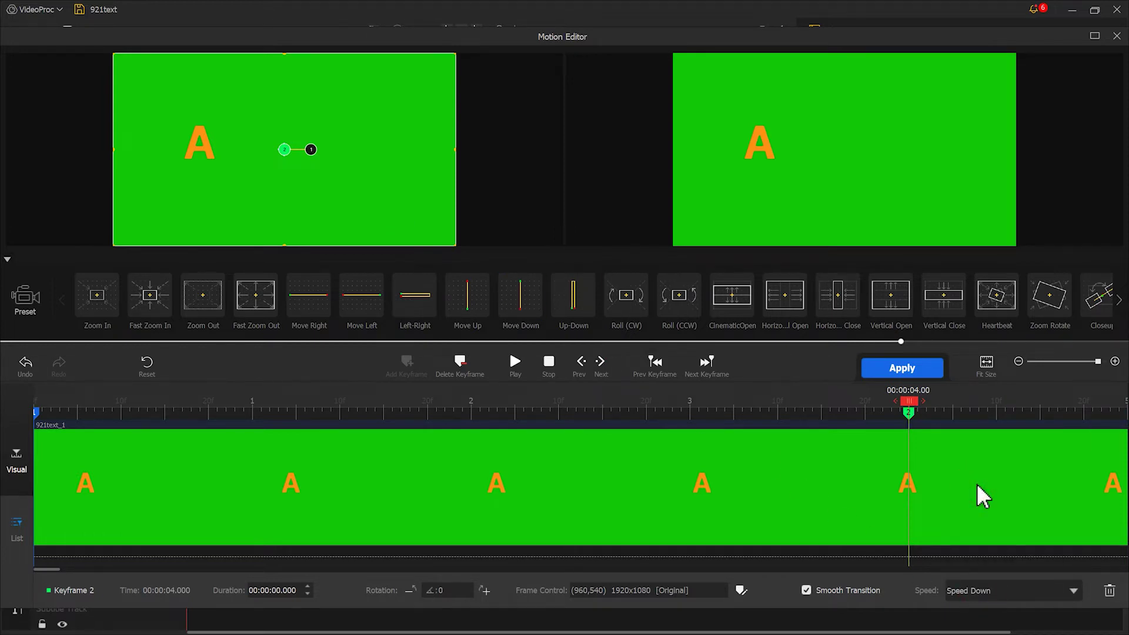
left_click(928, 377)
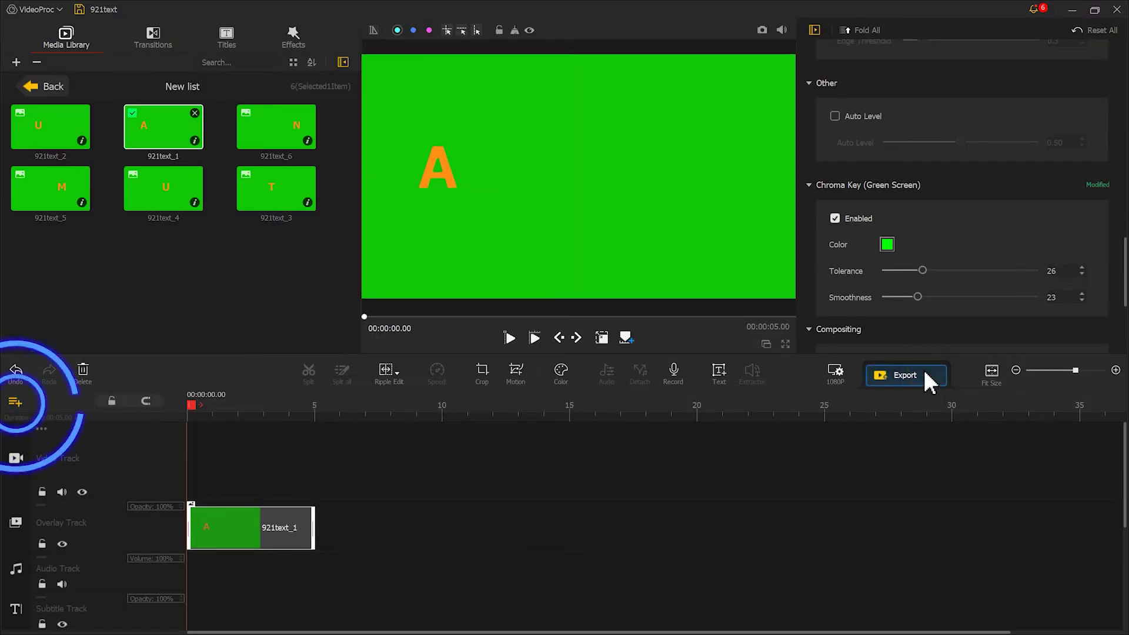
- Place the U snapshot on a new second overlay track with chroma key enabled
left_click(14, 402)
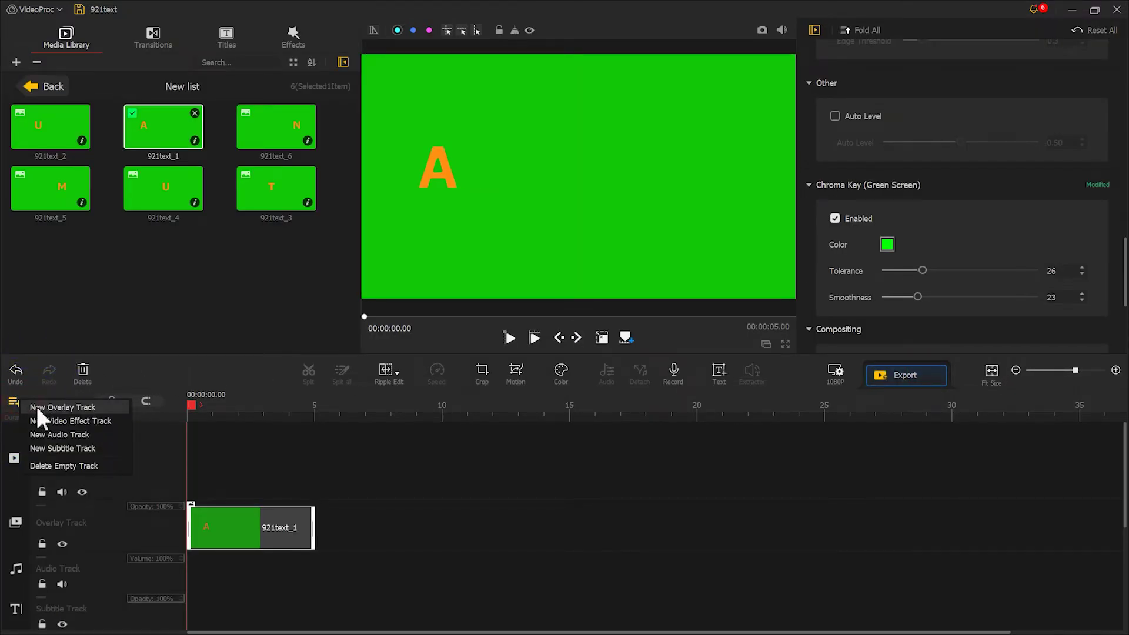
left_click(36, 406)
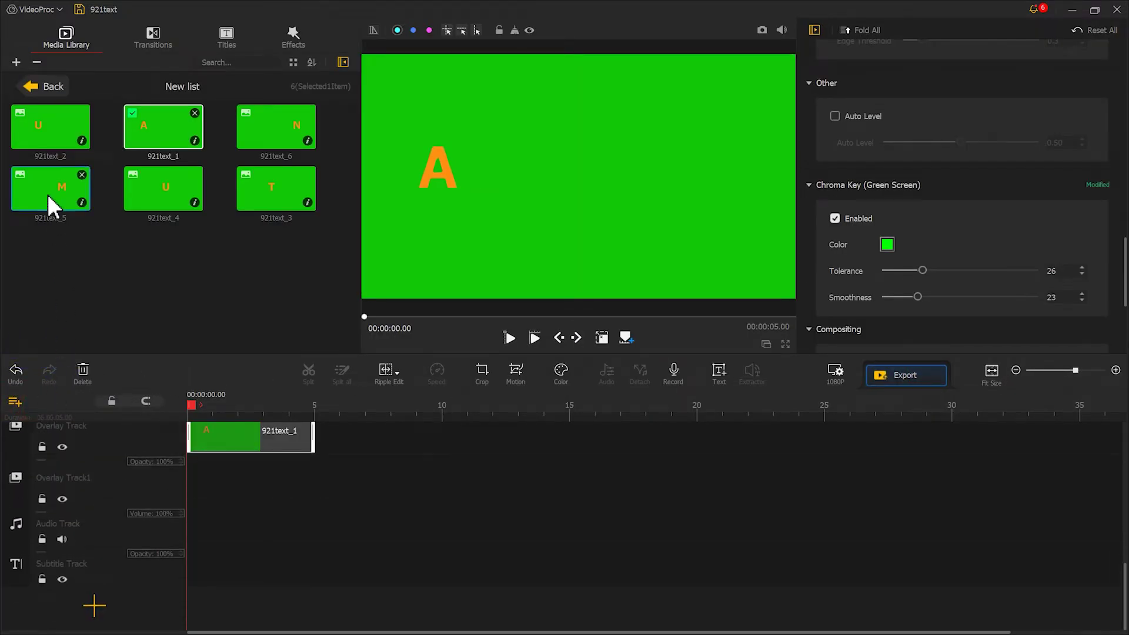
left_click_drag(50, 134, 194, 579)
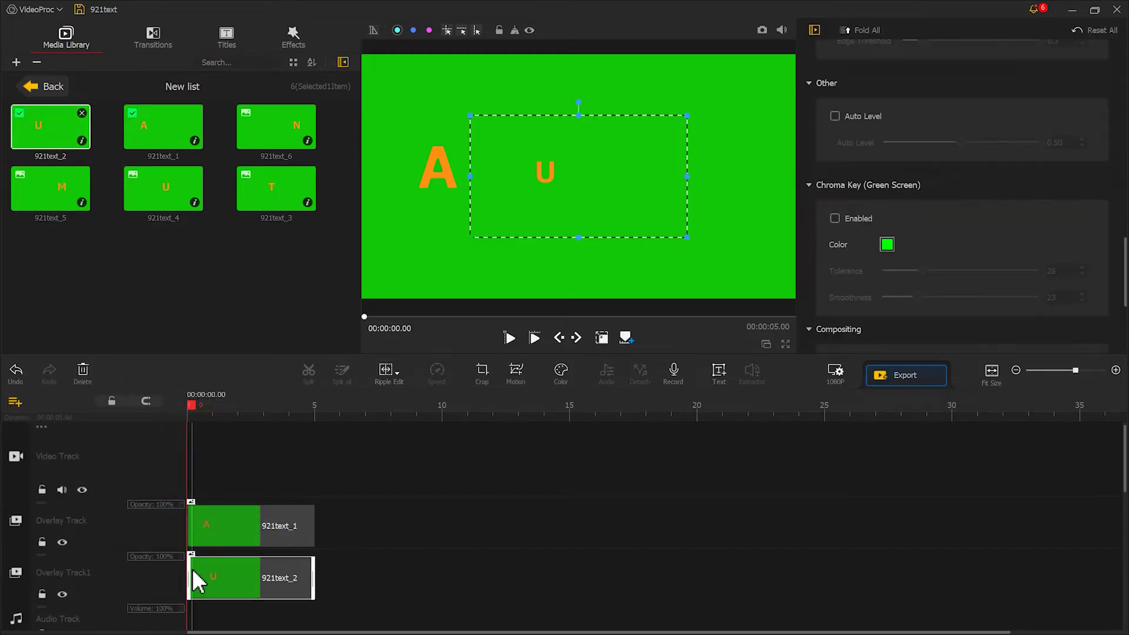
left_click(835, 219)
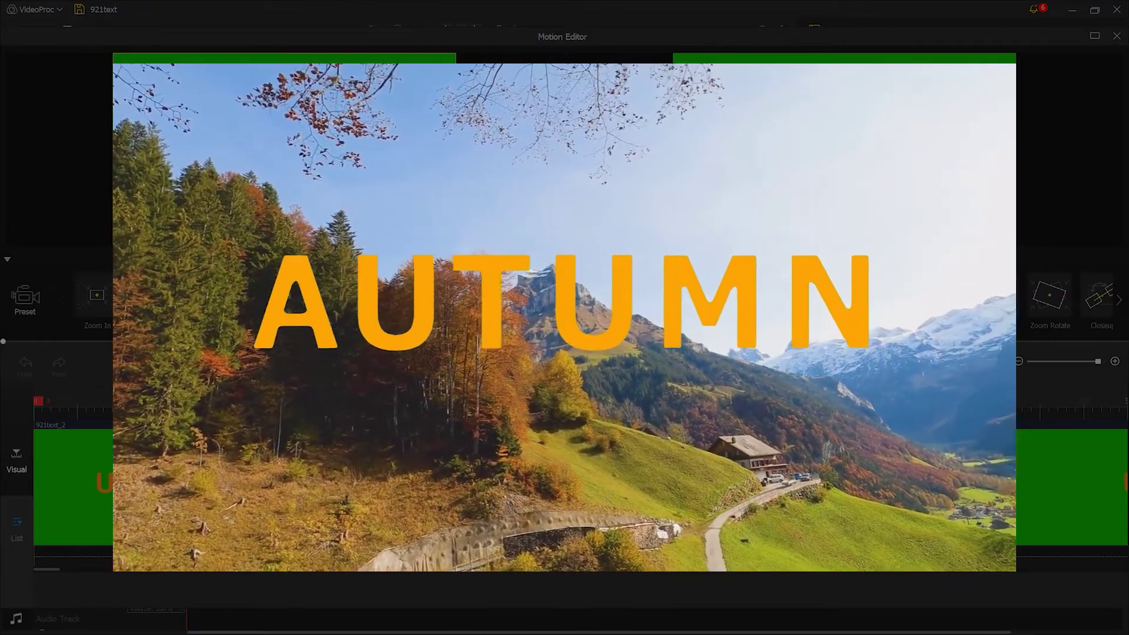
- Set the U clip's starting framing offset right, then move to 4 seconds
left_click_drag(362, 198, 445, 233)
left_click_drag(291, 198, 310, 196)
left_click_drag(38, 403, 920, 412)
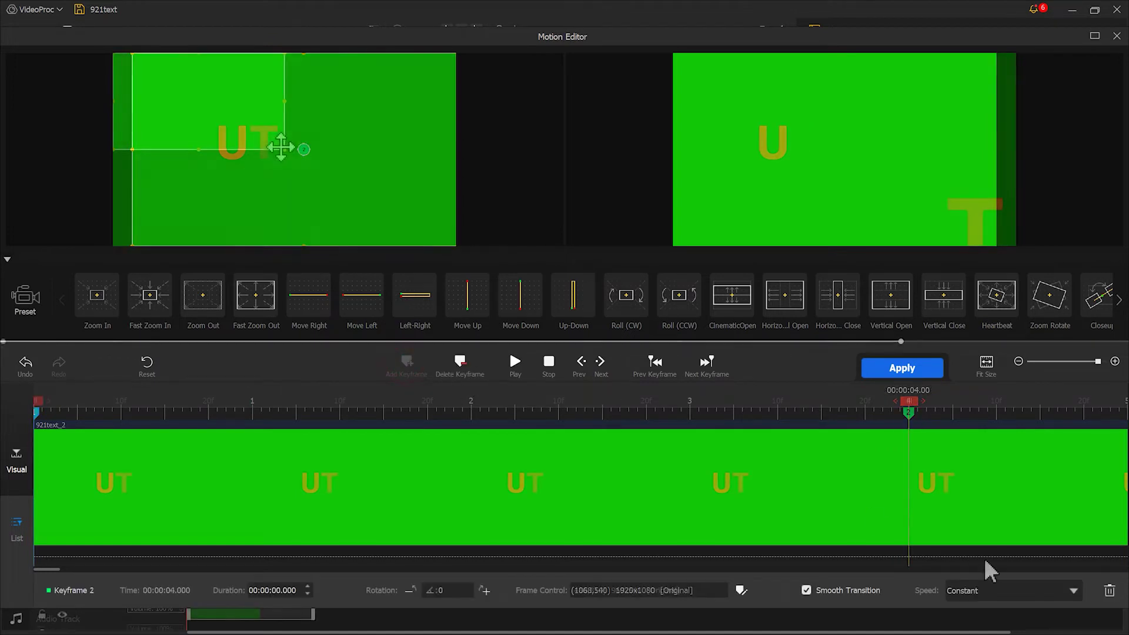
- Offset the T clip's starting frame right and add an ending keyframe at 4 seconds
left_click_drag(285, 146, 455, 245)
left_click_drag(341, 188, 353, 188)
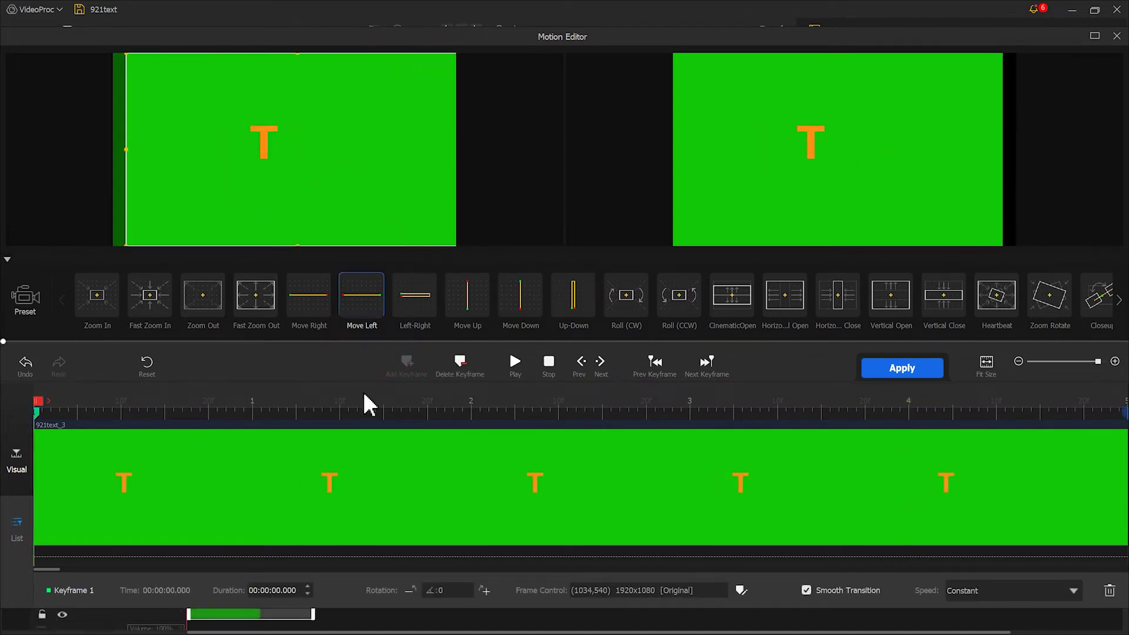
left_click_drag(365, 409, 917, 414)
left_click(412, 365)
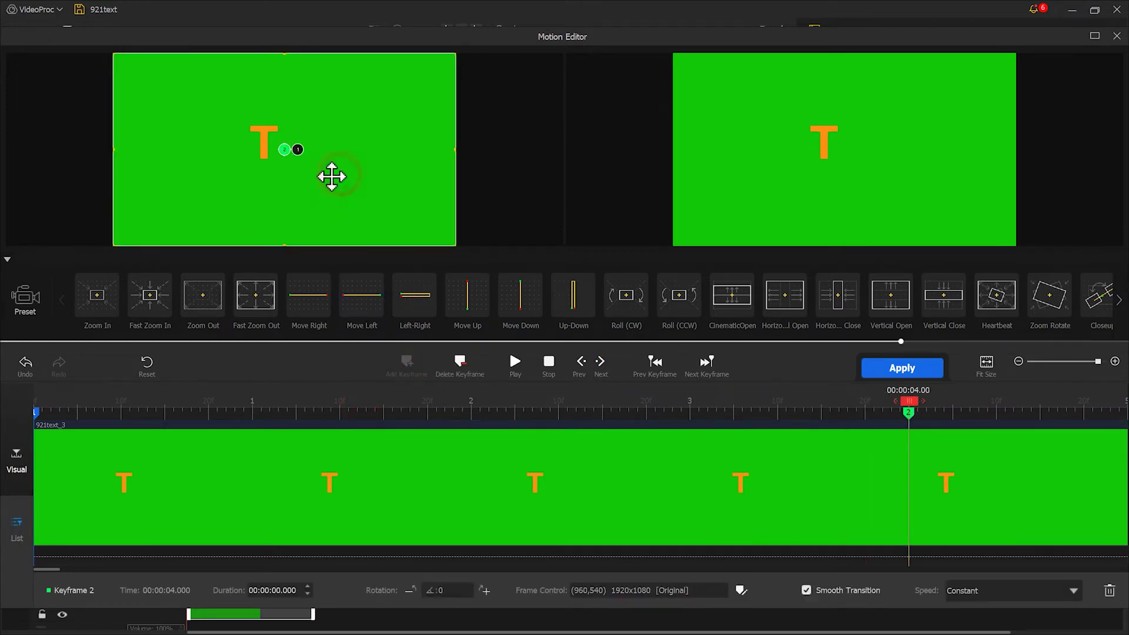
left_click(1028, 590)
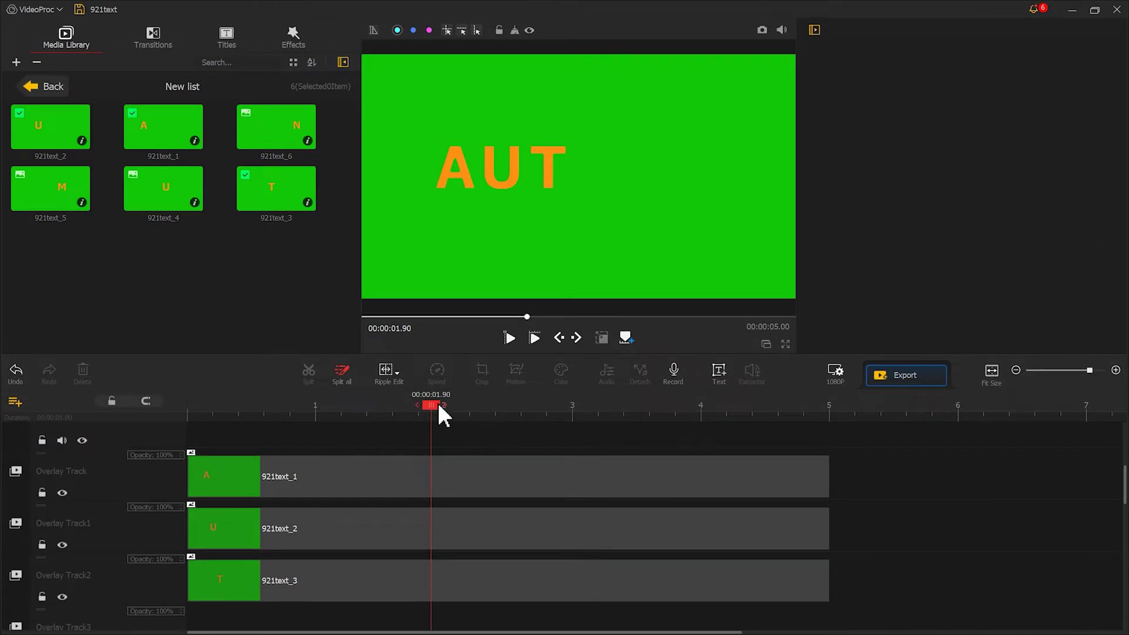
- Play the title from the start to preview the letter motion, pausing at 3 seconds
left_click_drag(439, 411, 186, 411)
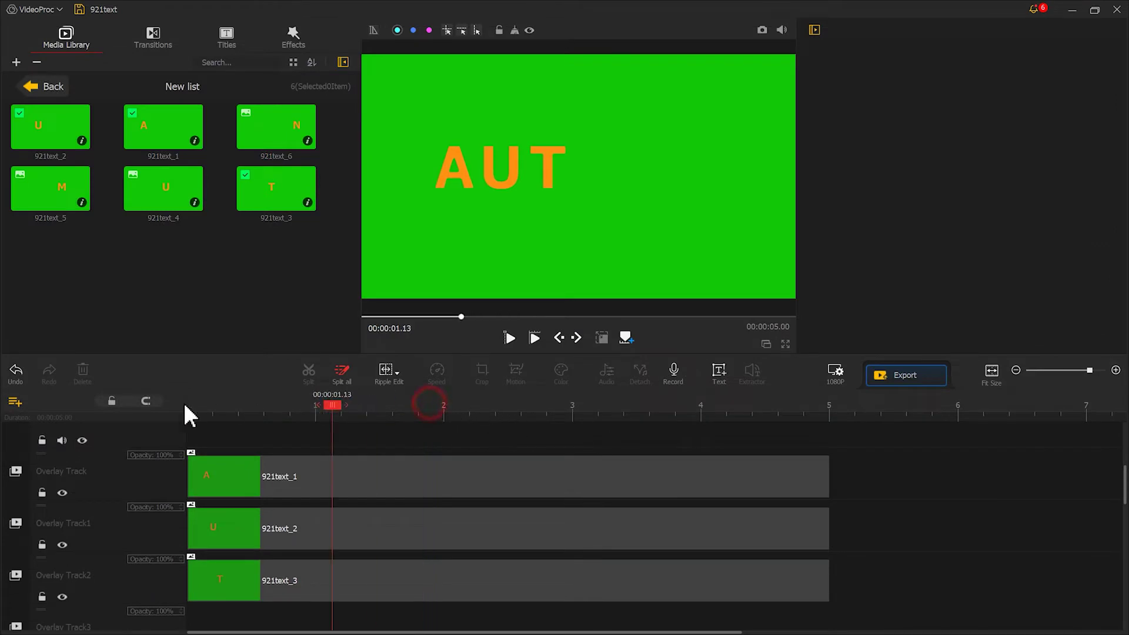
left_click(510, 339)
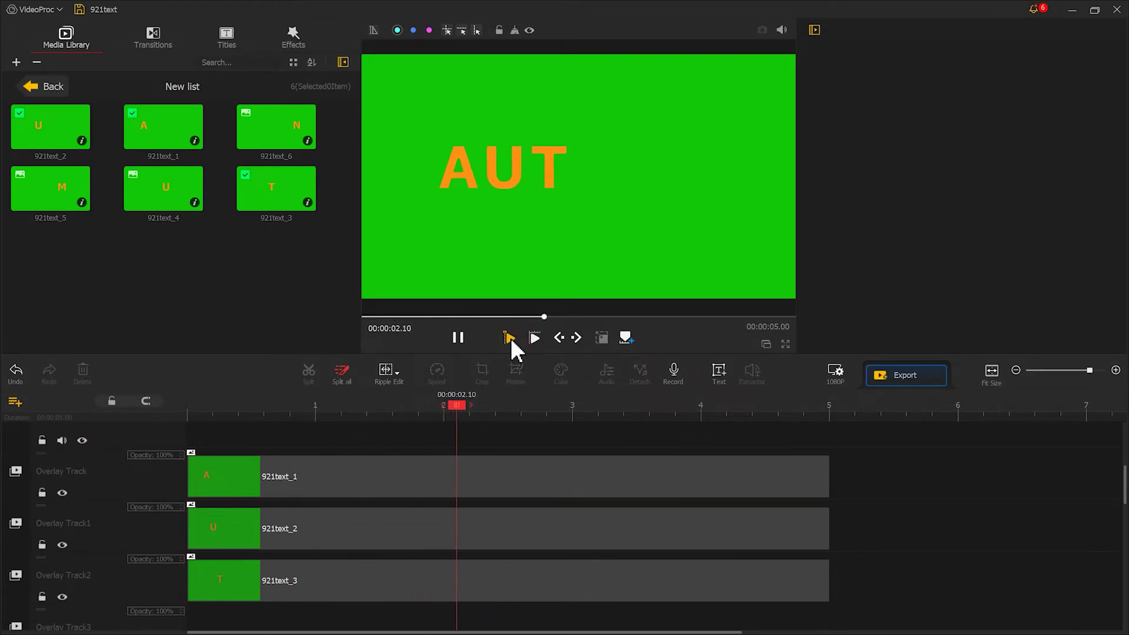
left_click(458, 338)
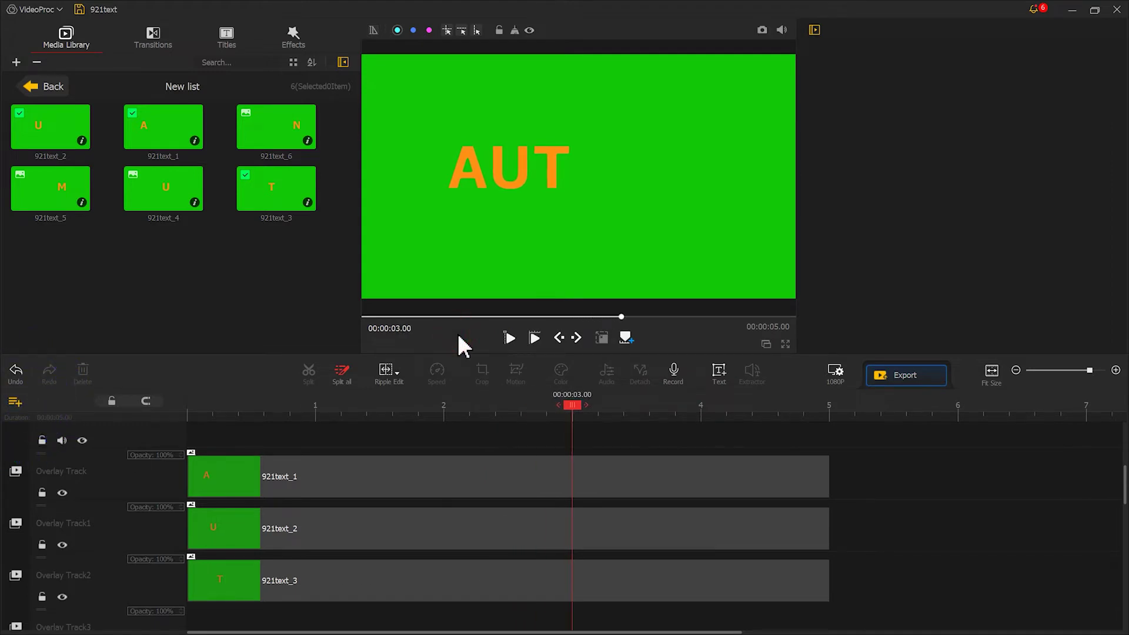
- Place 921text_4 on a new overlay track with a starting keyframe shifted slightly left
left_click(14, 403)
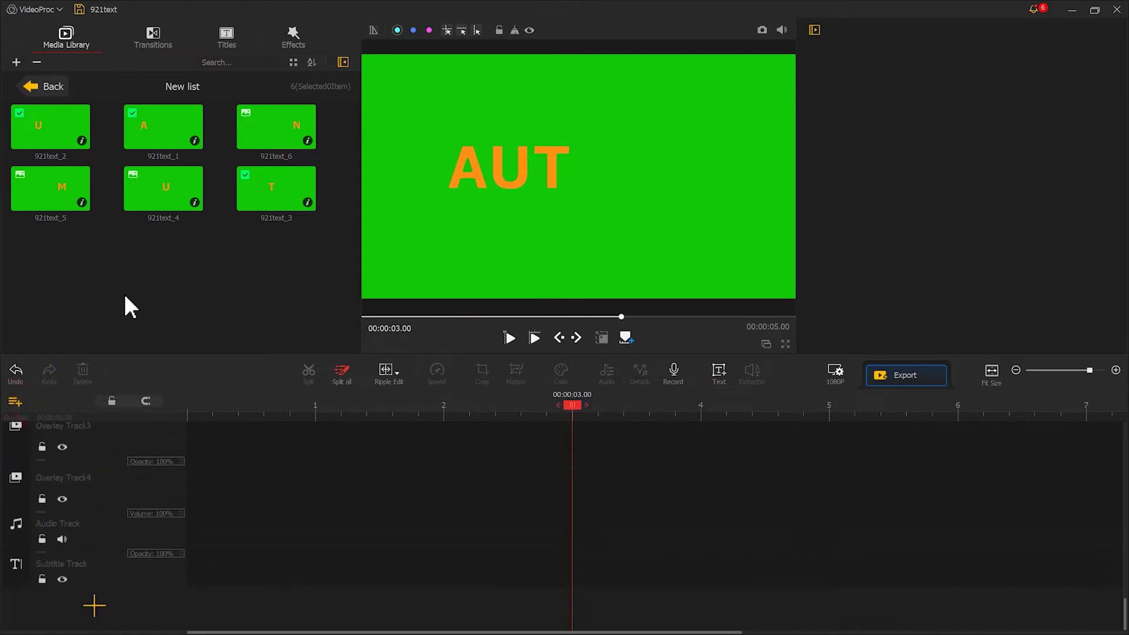
left_click_drag(163, 188, 179, 515)
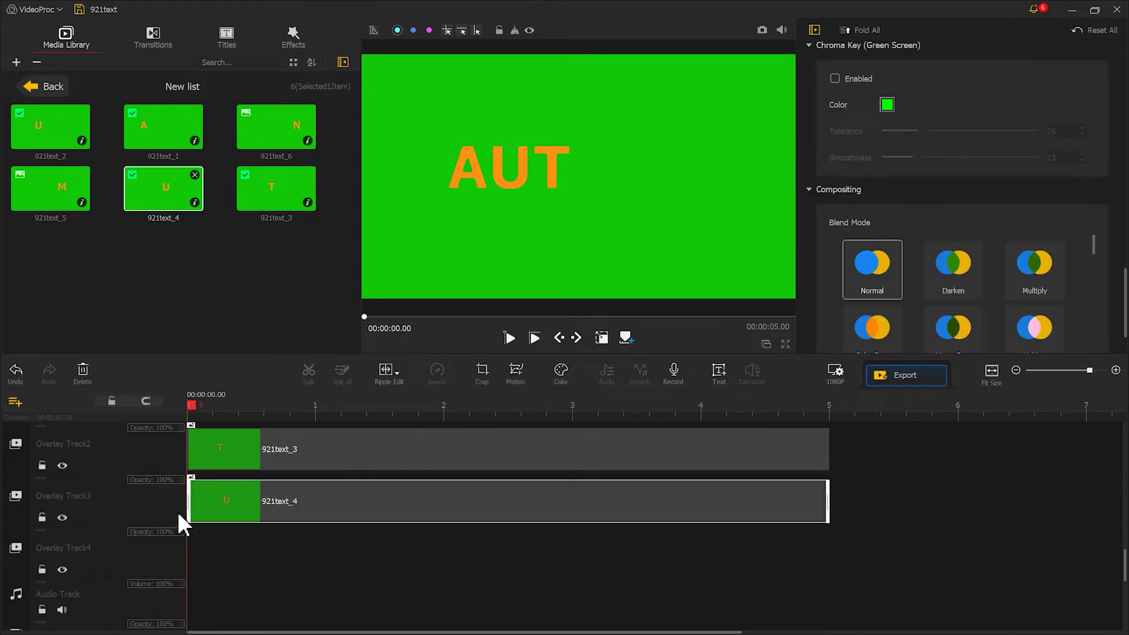
left_click(516, 373)
left_click(419, 369)
left_click_drag(345, 196, 447, 238)
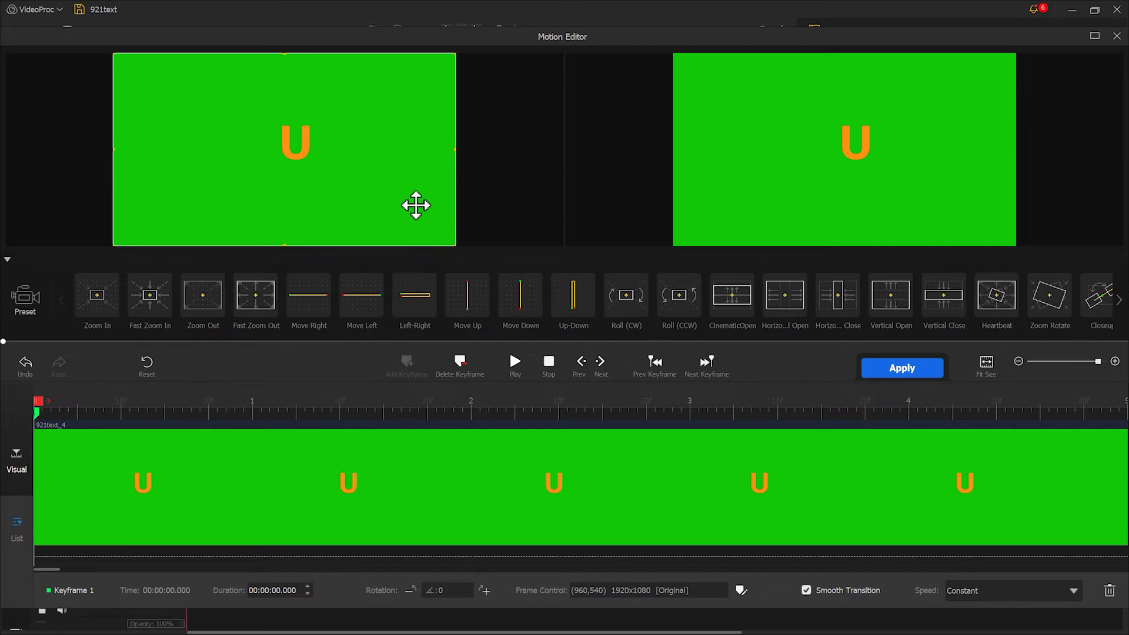
left_click_drag(415, 209, 383, 205)
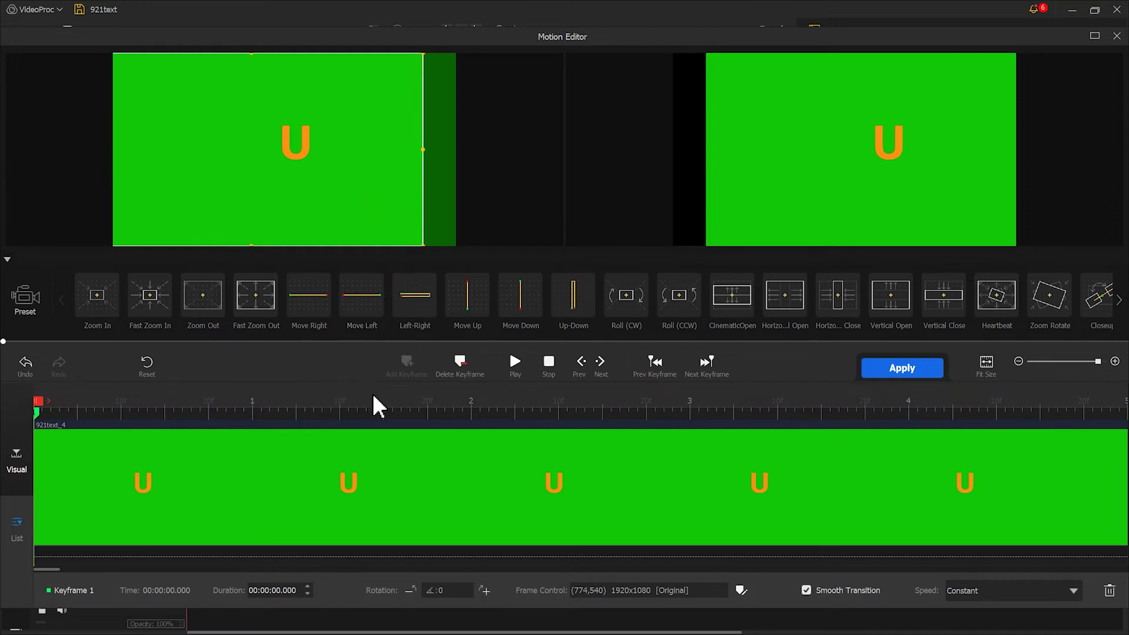
- Add a recentred 4-second keyframe with Speed Down easing and apply the motion
left_click_drag(376, 401, 917, 407)
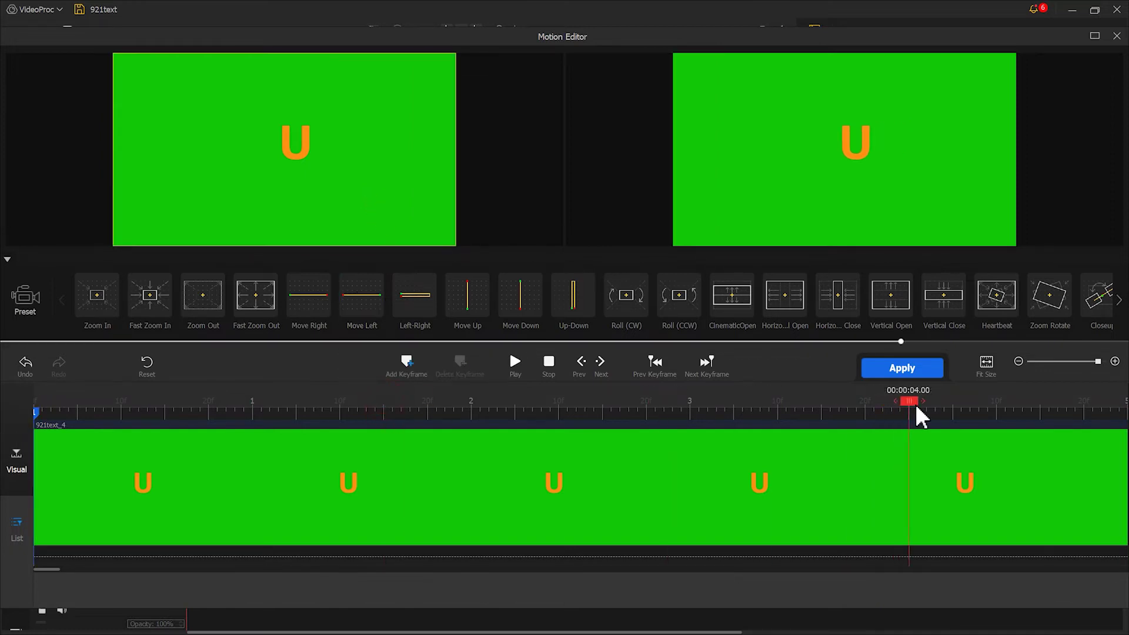
left_click(406, 363)
left_click(1041, 591)
left_click(1045, 486)
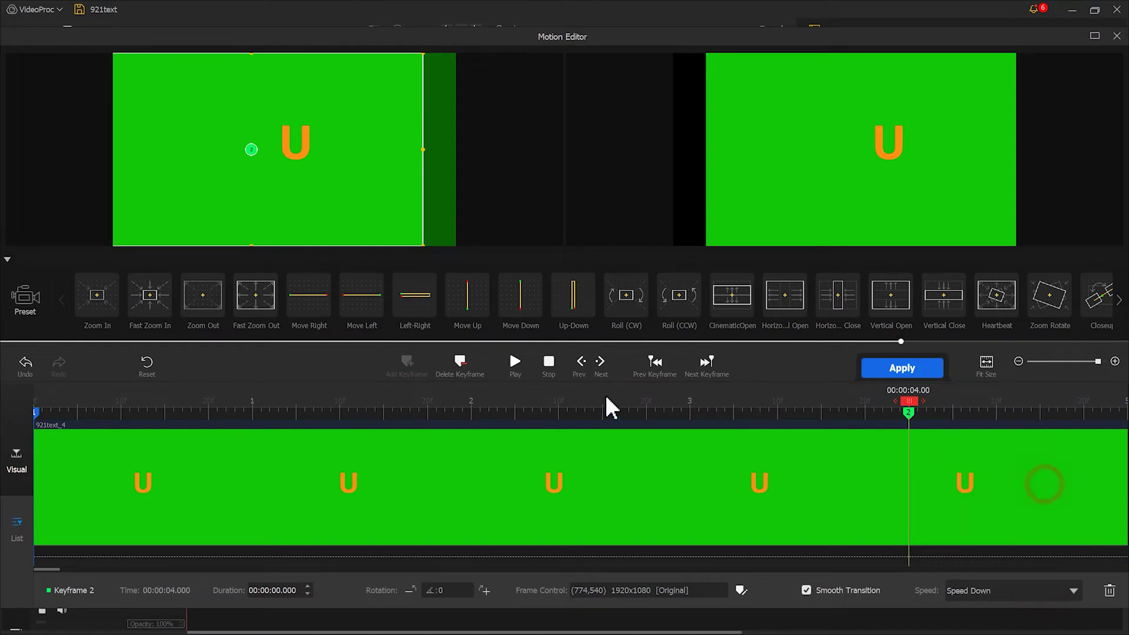
left_click_drag(372, 196, 405, 209)
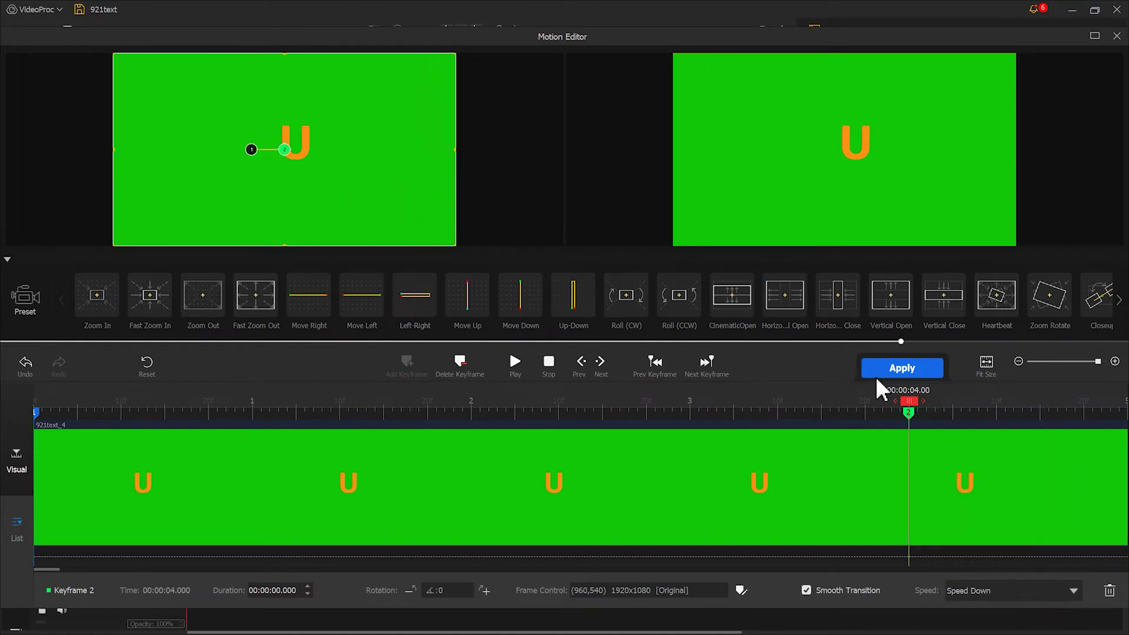
left_click(891, 368)
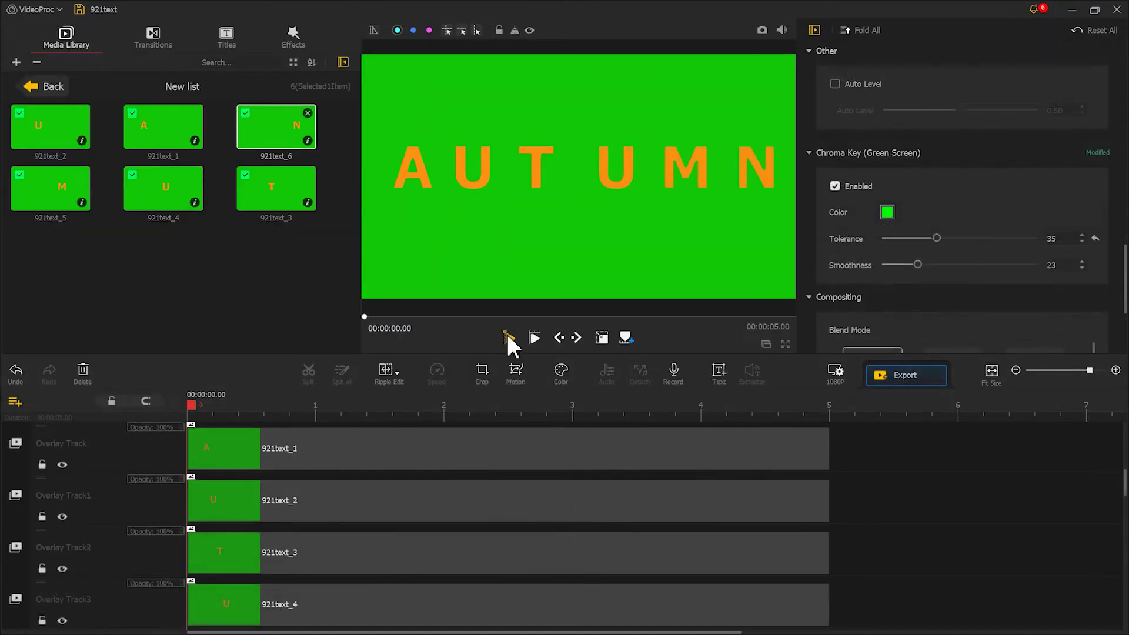
- Preview the title, then stretch the letter clips (921text_1, 921text_2 and others) to end at 10 seconds
left_click(509, 339)
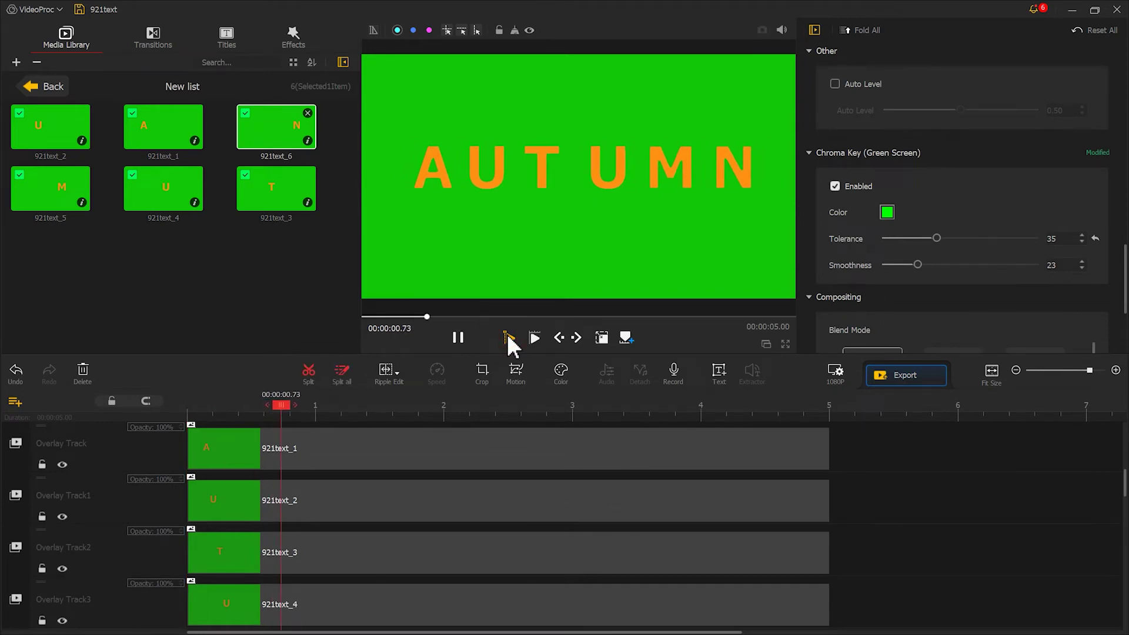
left_click(458, 337)
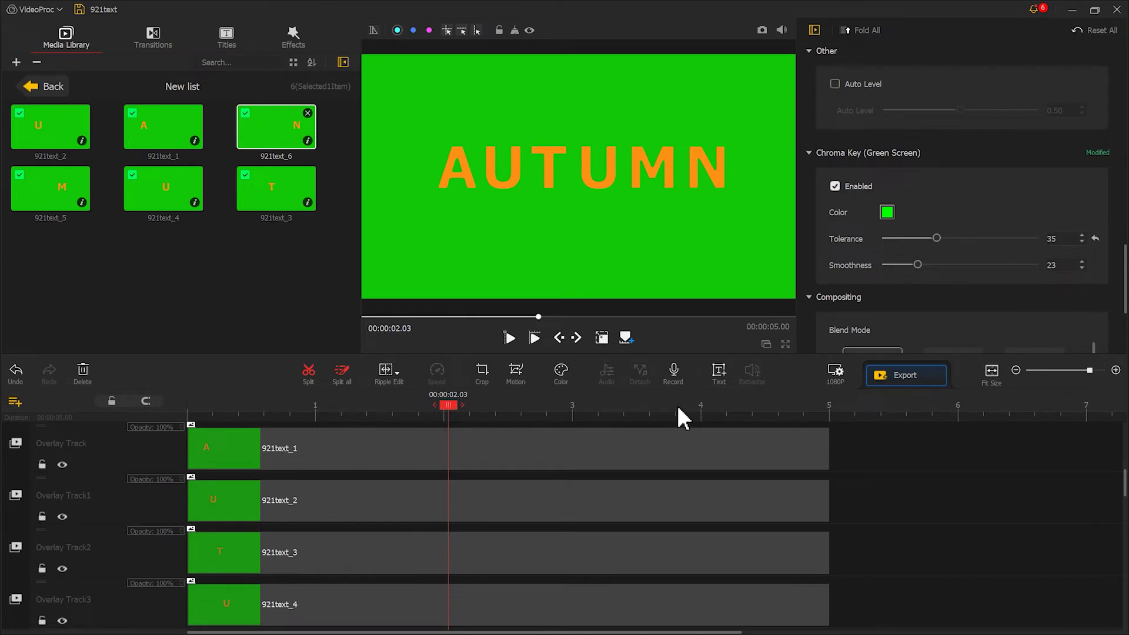
scroll(699, 414, "down", 3)
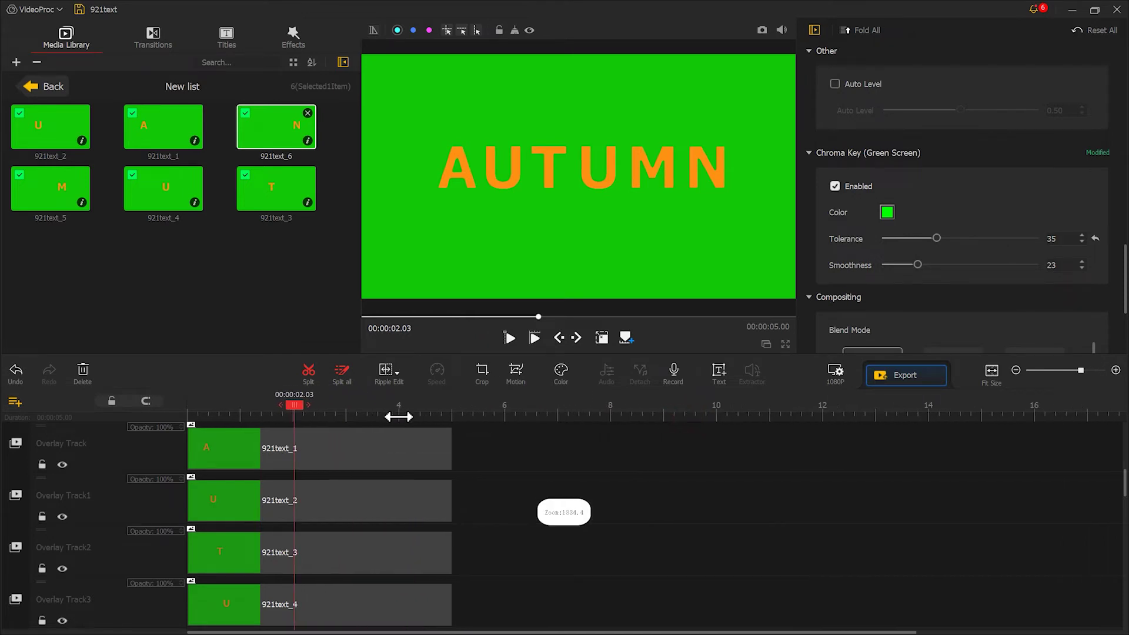
left_click(452, 446)
left_click_drag(563, 449, 716, 448)
left_click_drag(453, 501, 717, 502)
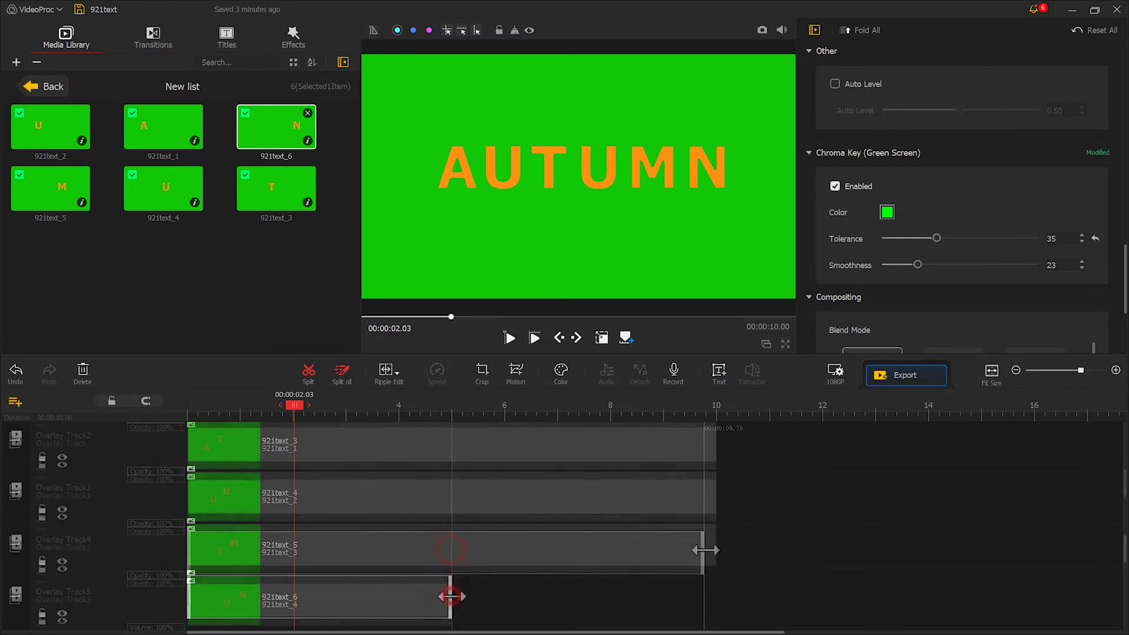
left_click_drag(450, 597, 716, 594)
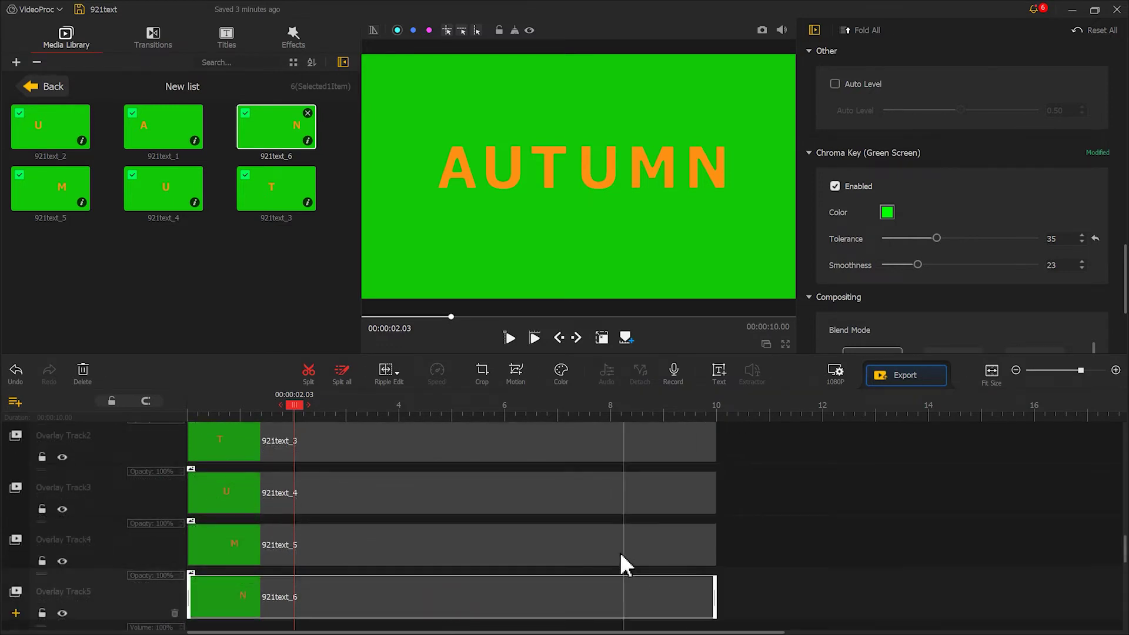
scroll(619, 552, "down", 2)
- Export the title as an MP4 1080p video and put the landscape clip on the main track
left_click(888, 380)
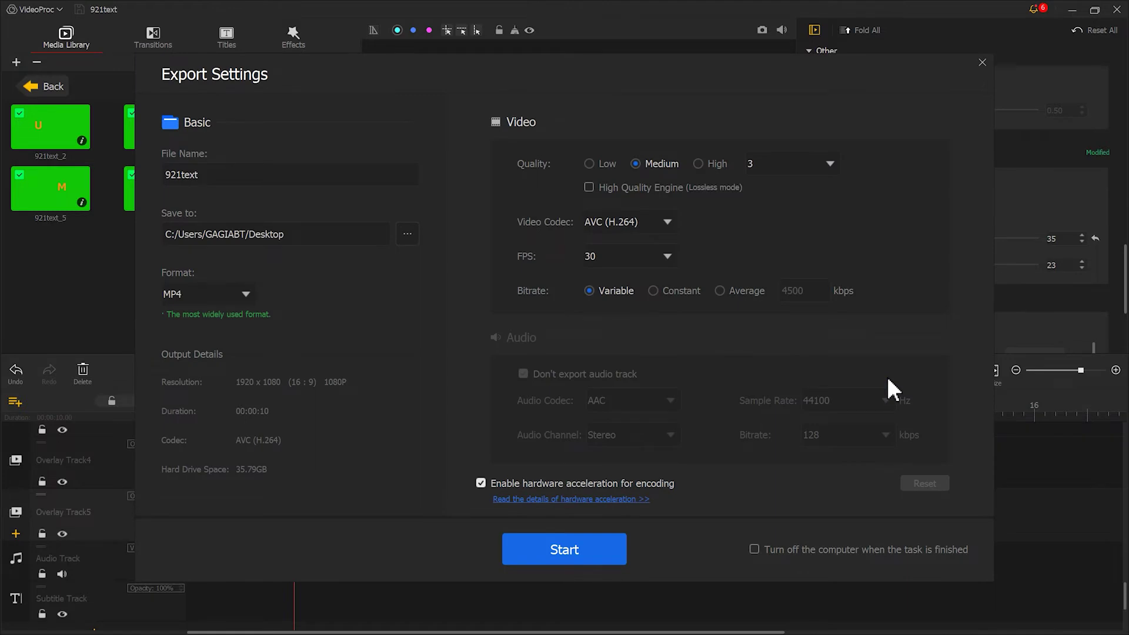
left_click(545, 559)
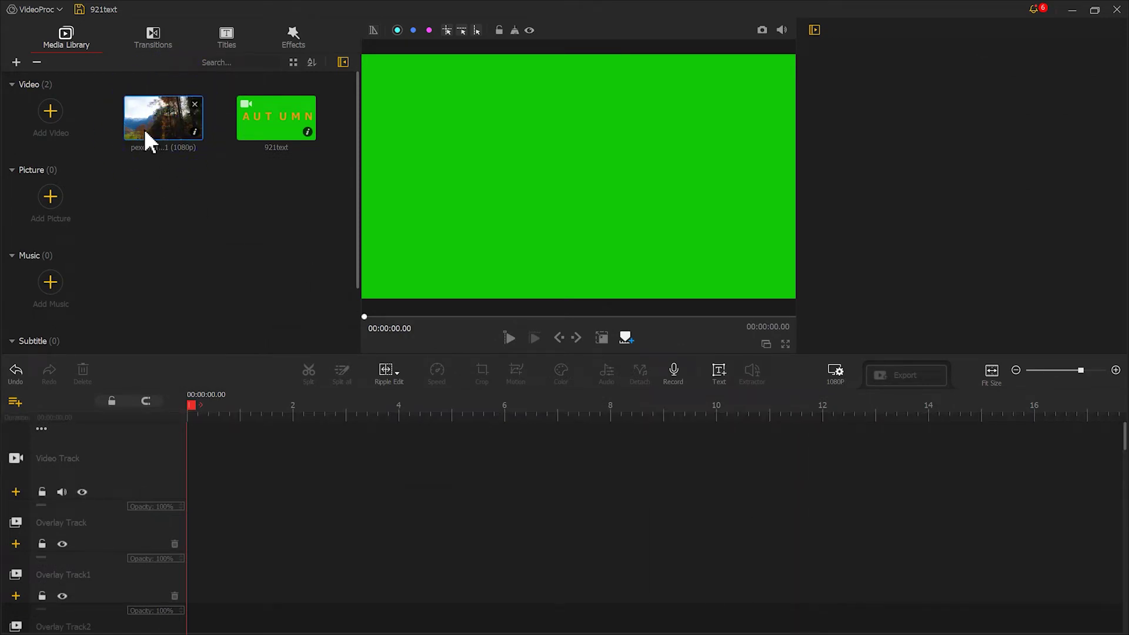
left_click_drag(155, 132, 207, 458)
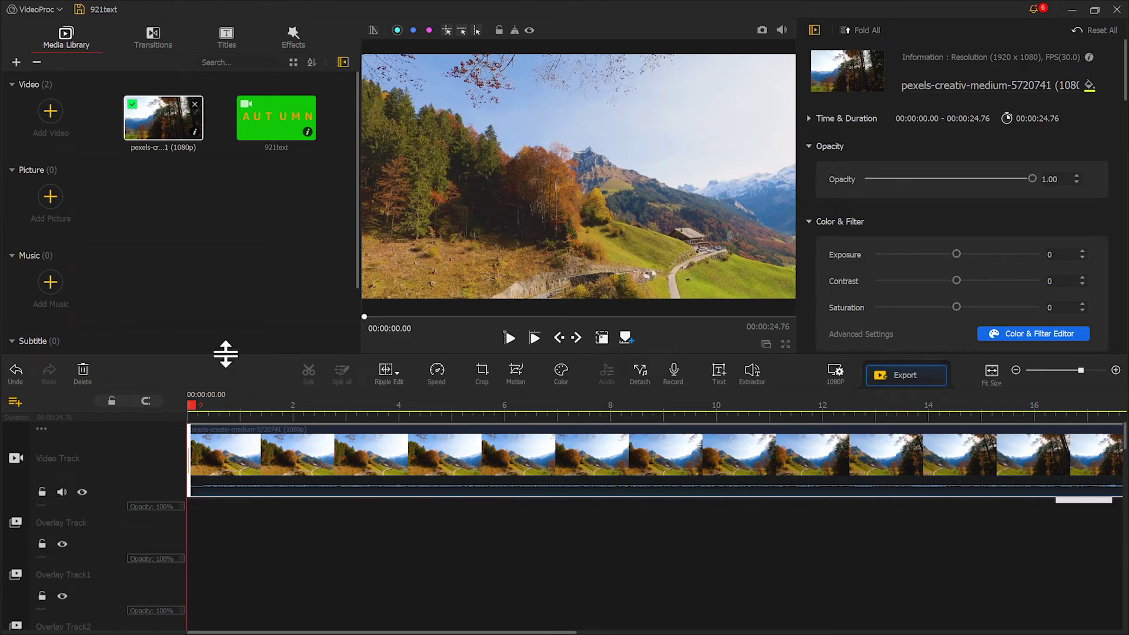
- Overlay the AUTUMN title video on the landscape with fade-in and fade-out, setting a 0.5 s fade
left_click_drag(269, 141, 179, 539)
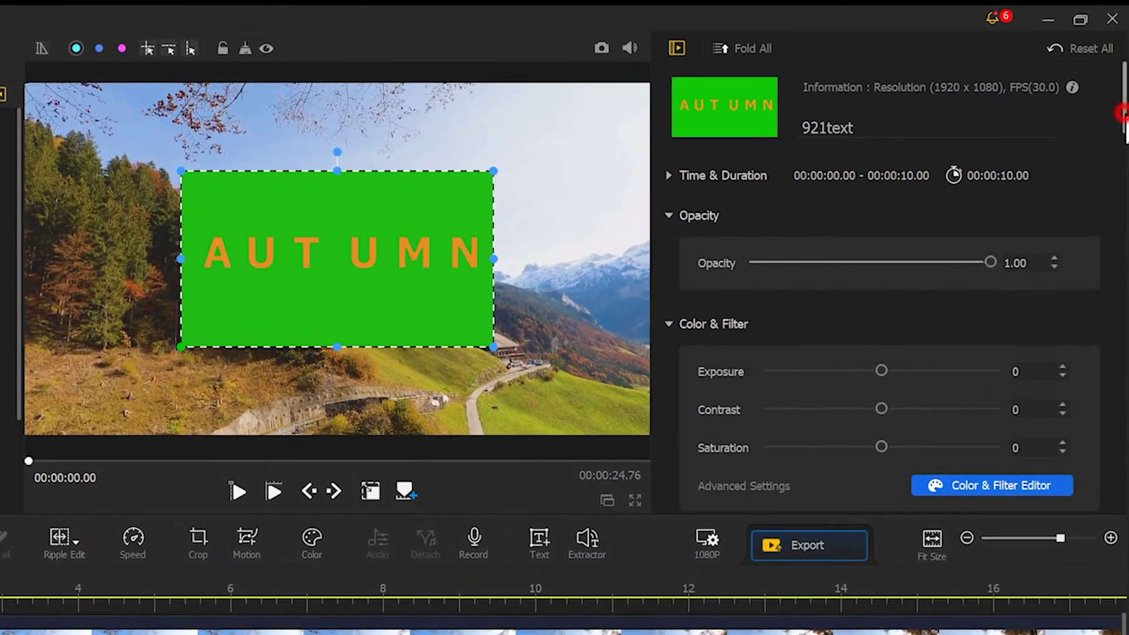
left_click_drag(1122, 113, 1124, 187)
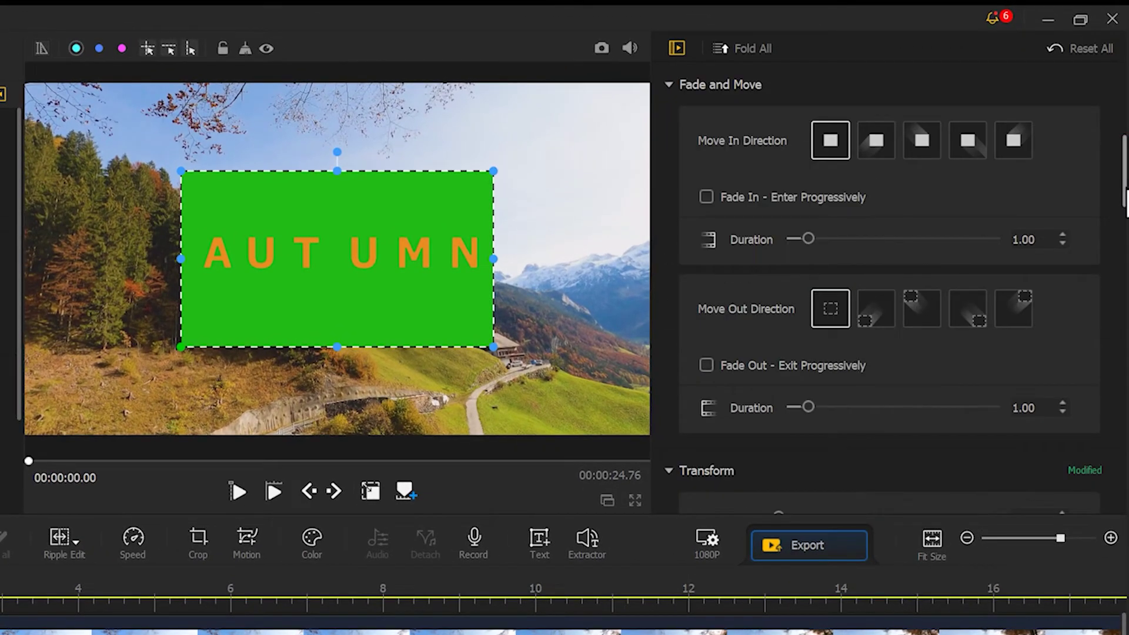
left_click(791, 199)
left_click(785, 363)
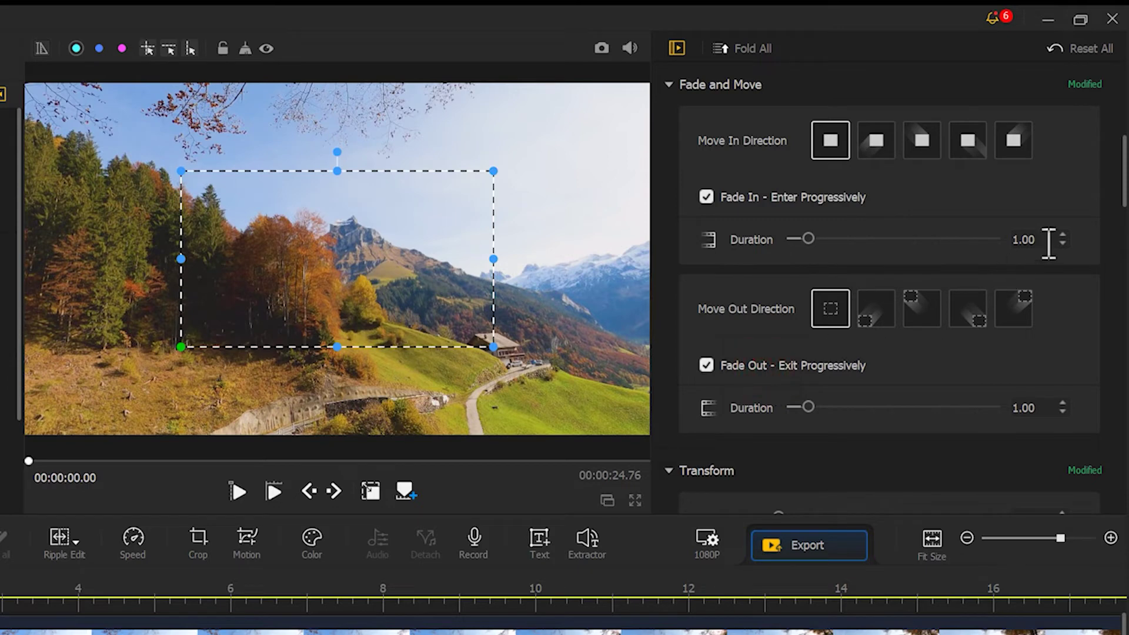
double_click(1023, 240)
type("0.5")
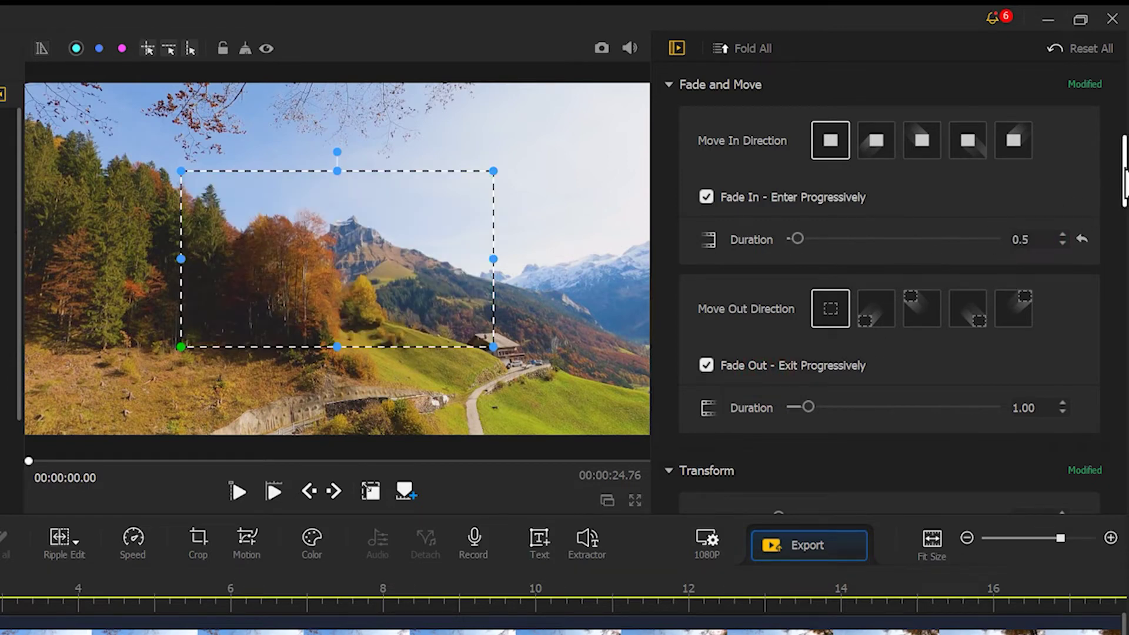
- Fit the title to the frame height and key out green at tolerance 30
left_click_drag(1124, 176, 1123, 227)
left_click(969, 395)
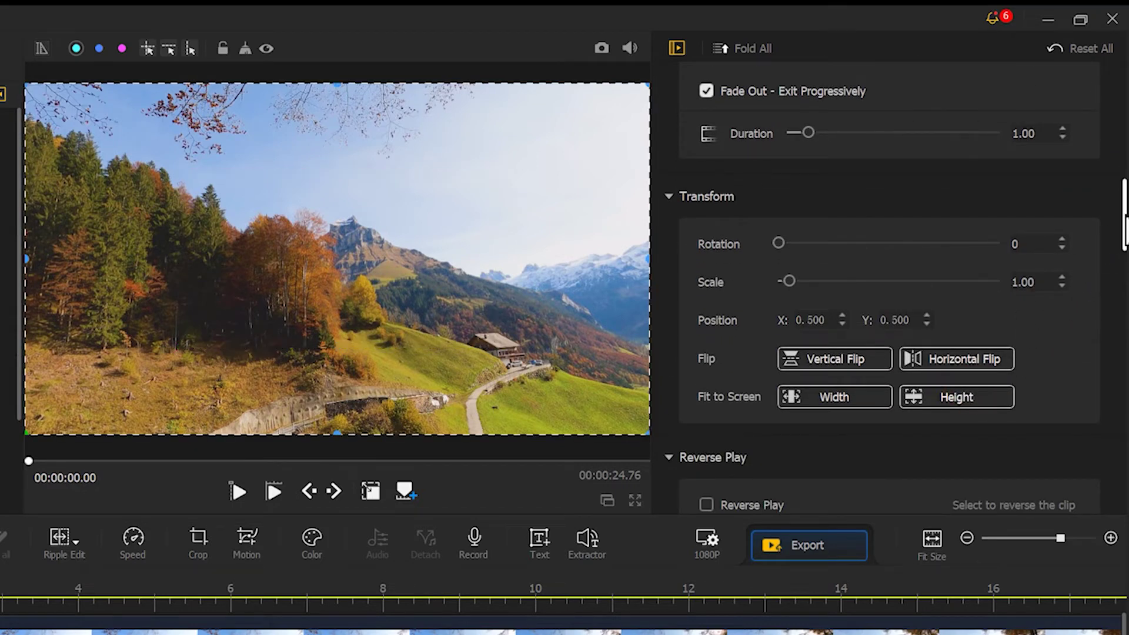
left_click_drag(1124, 218, 1122, 438)
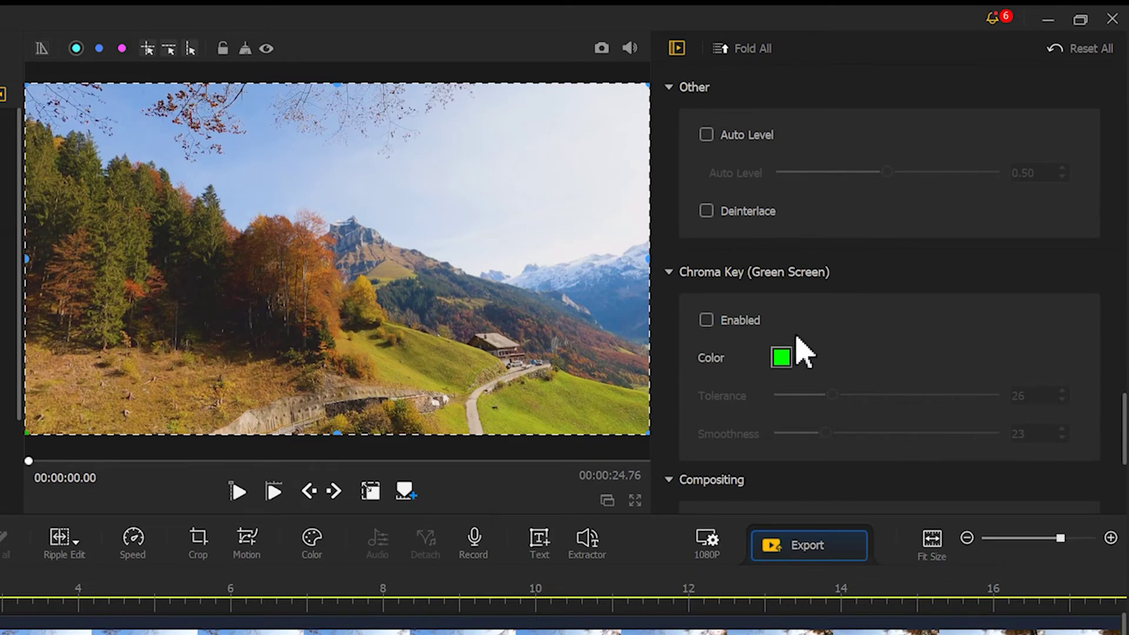
left_click(732, 321)
left_click_drag(832, 395, 845, 393)
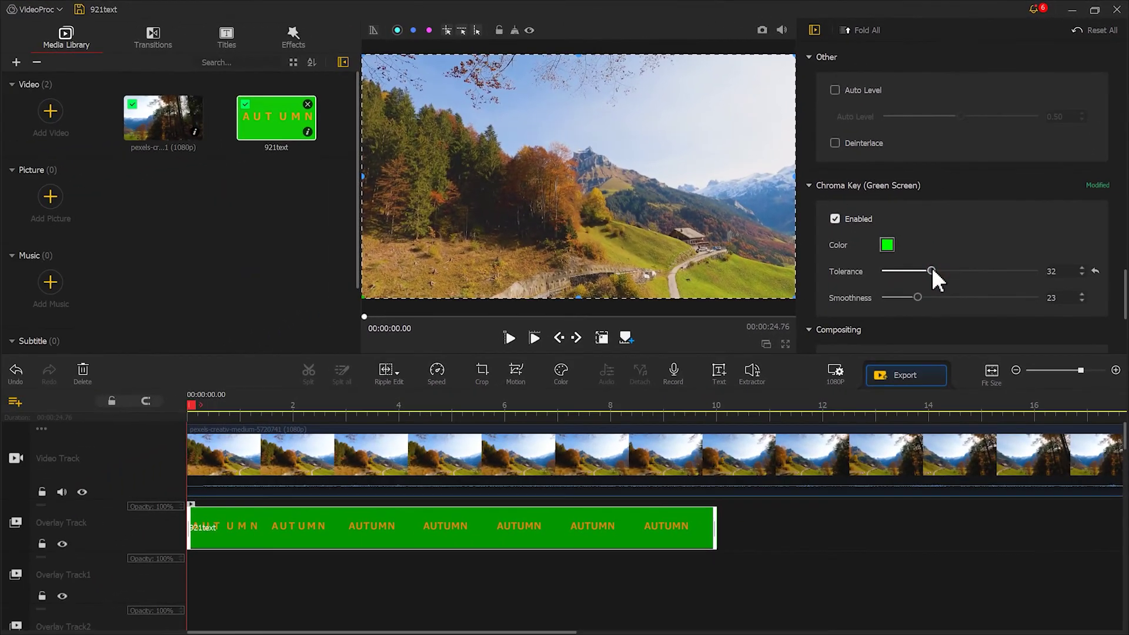
left_click_drag(930, 270, 929, 270)
- Add motion keyframes at 0 and 0.53 s, enlarging the frame to about 1567x881 with Speed Down
left_click(518, 372)
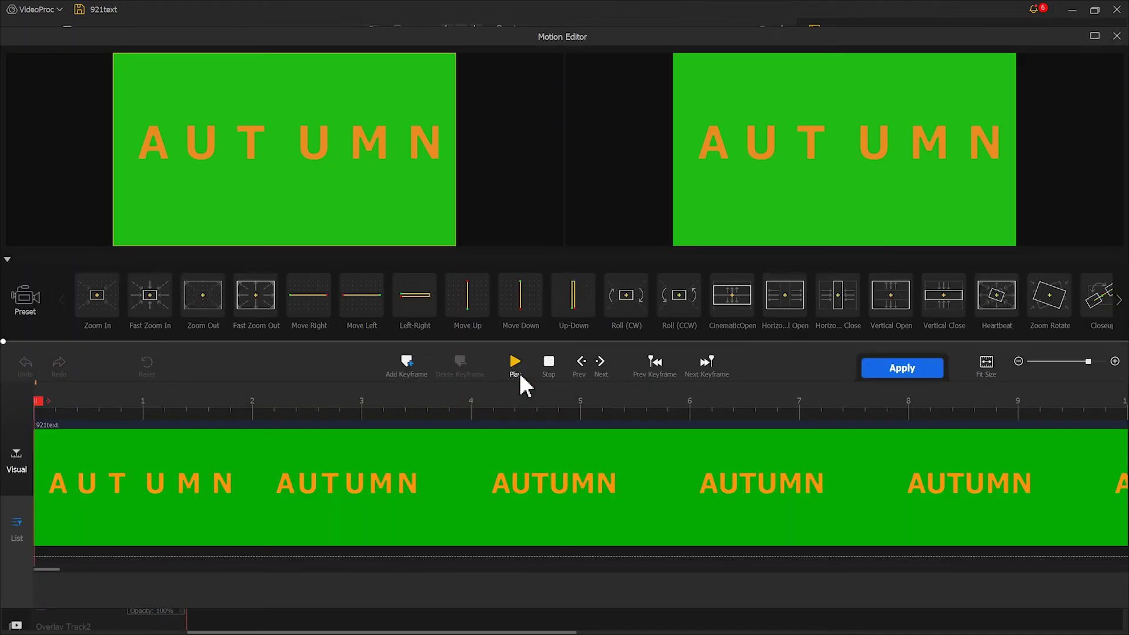
left_click(409, 363)
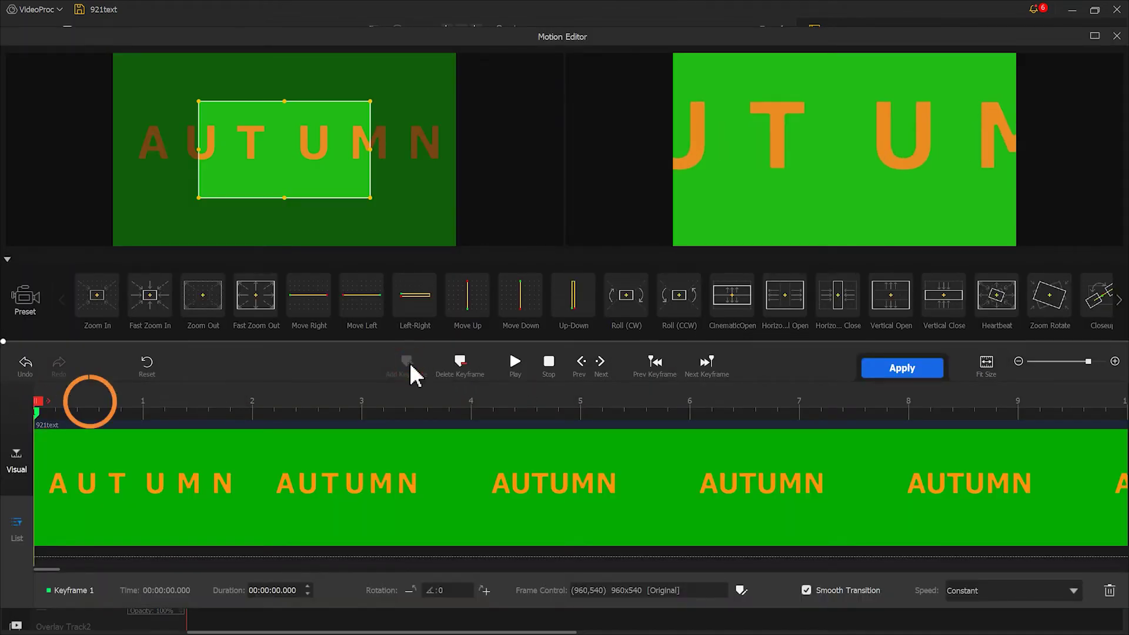
left_click(91, 410)
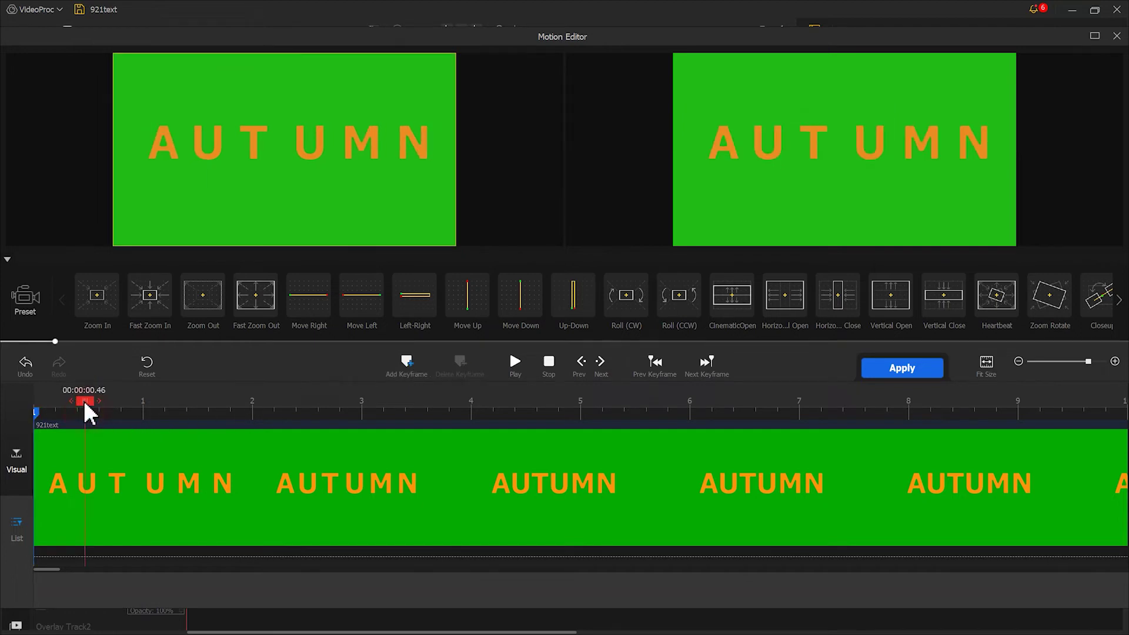
left_click(405, 367)
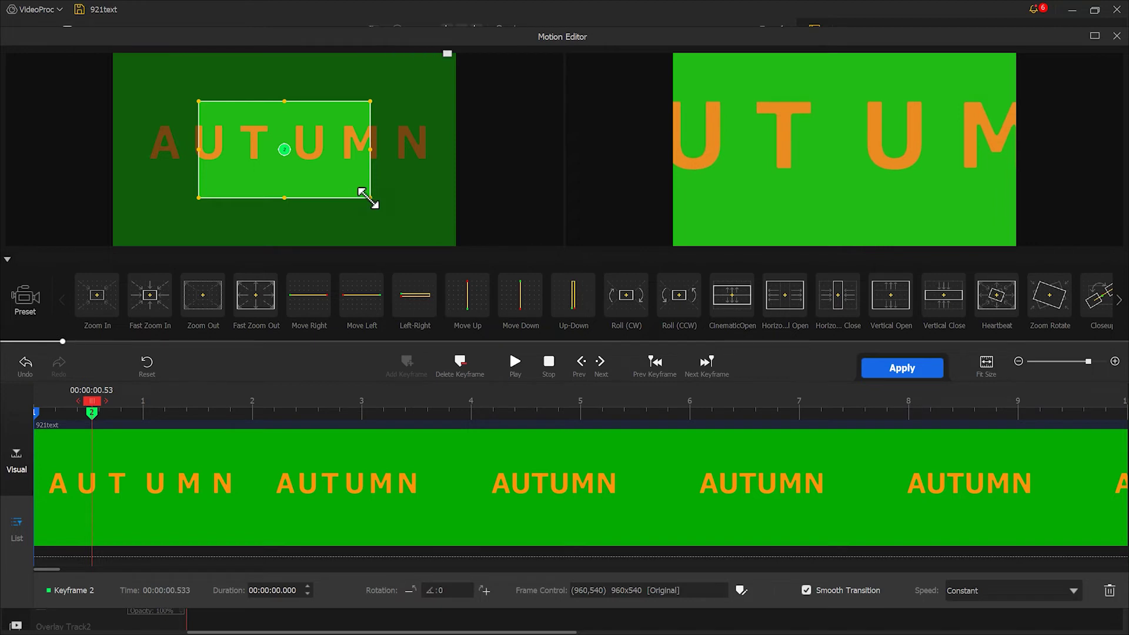
left_click_drag(369, 199, 415, 222)
left_click_drag(200, 103, 154, 75)
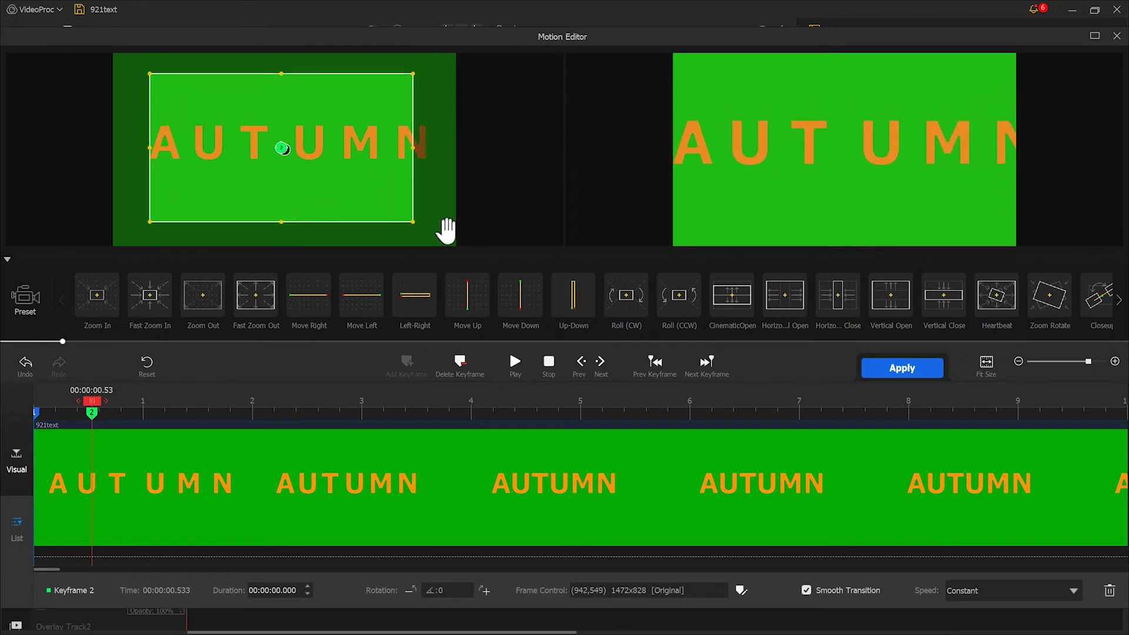
left_click_drag(416, 222, 427, 229)
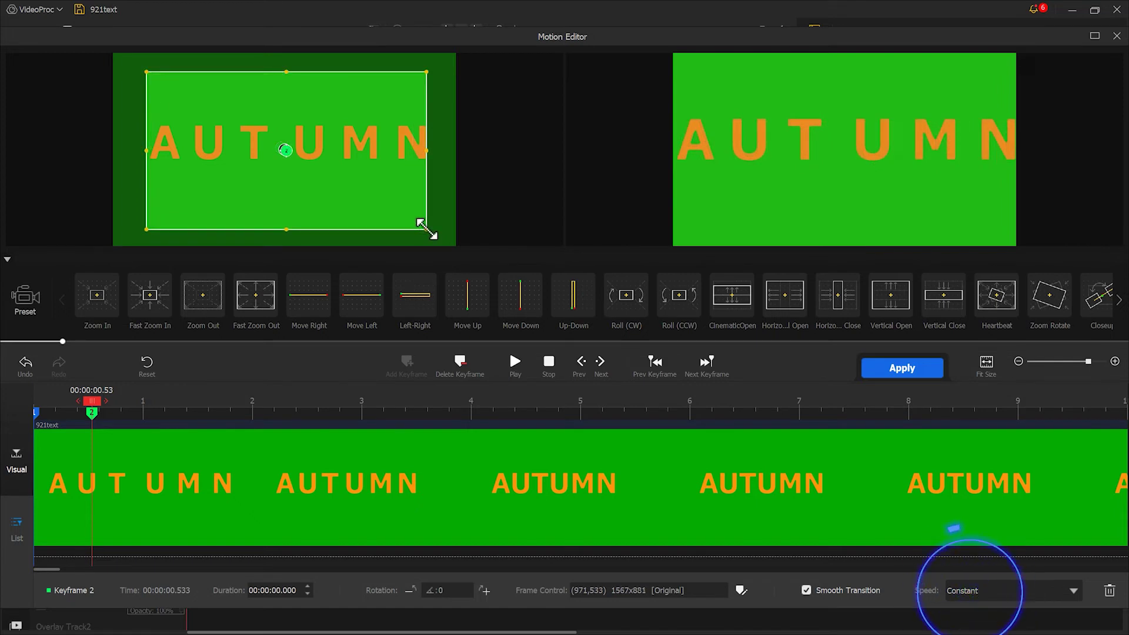
left_click(1011, 593)
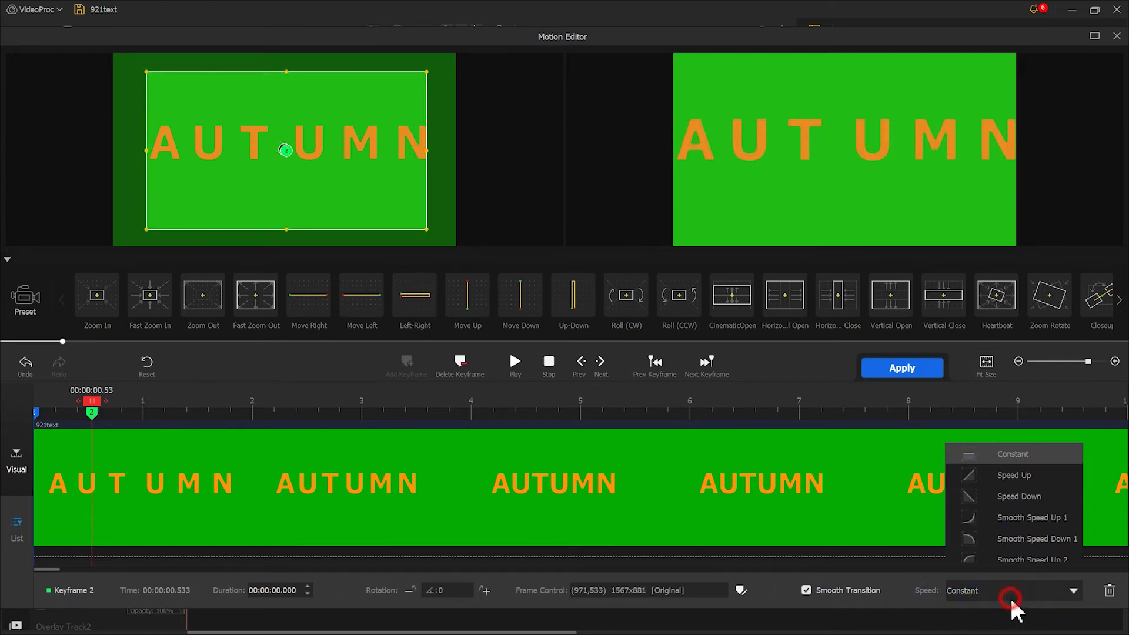
left_click(1005, 484)
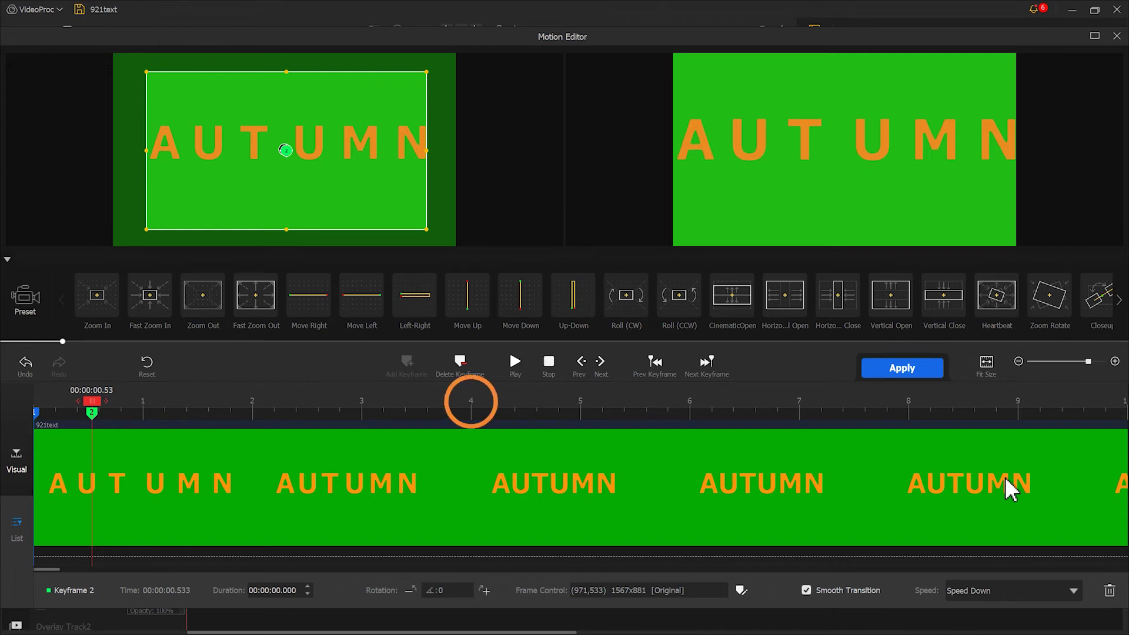
- Add a third keyframe at 4 s fitting the full title frame, eased with Speed Down
left_click(472, 408)
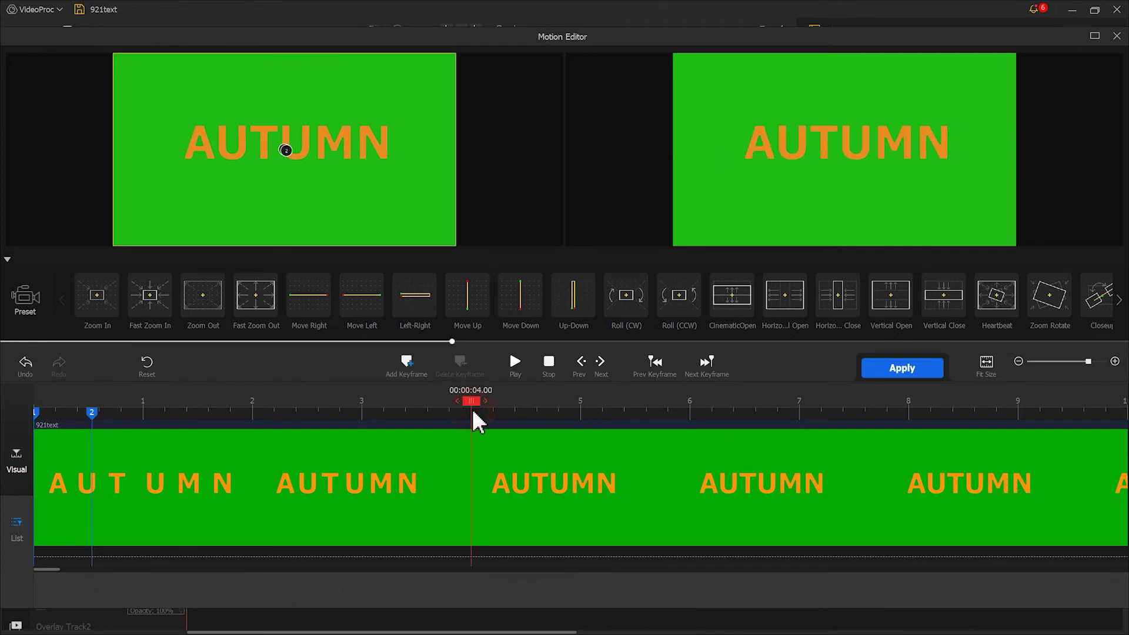
left_click(413, 361)
left_click_drag(364, 217, 439, 241)
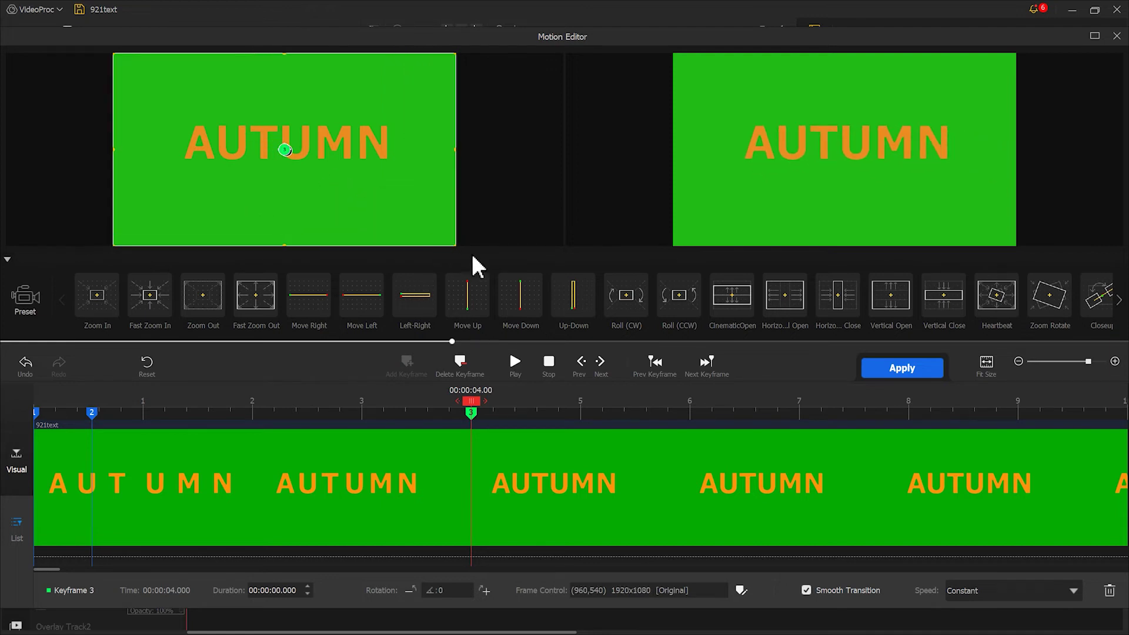
left_click(975, 592)
left_click(998, 486)
- Apply the title motion, preview it, and split the landscape clip at 00:00:02.03
left_click(909, 372)
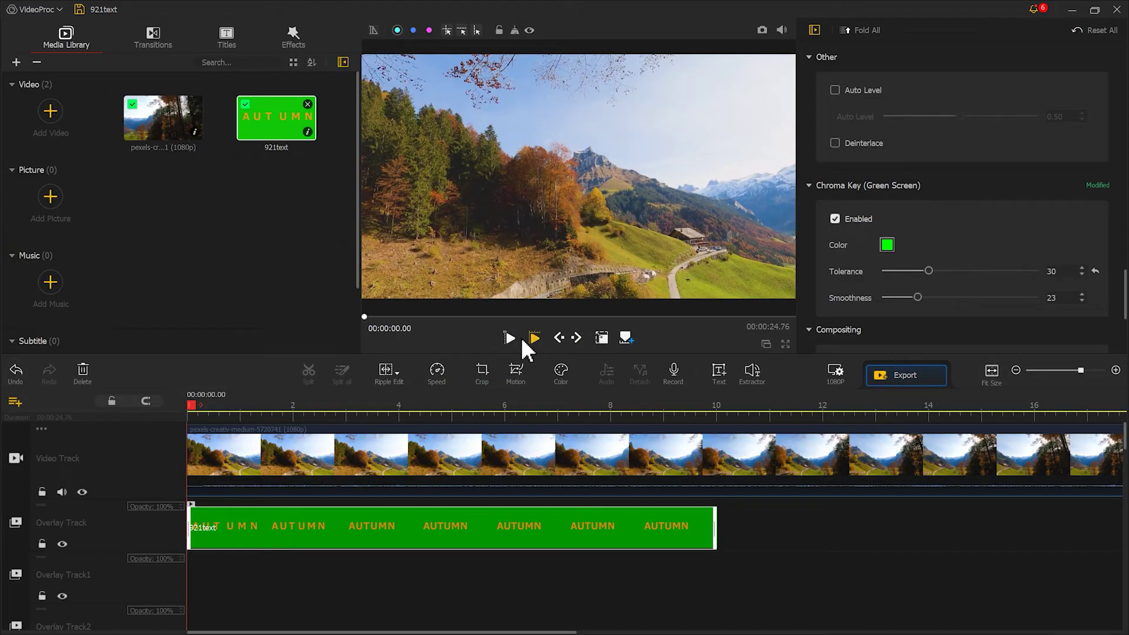
left_click(512, 338)
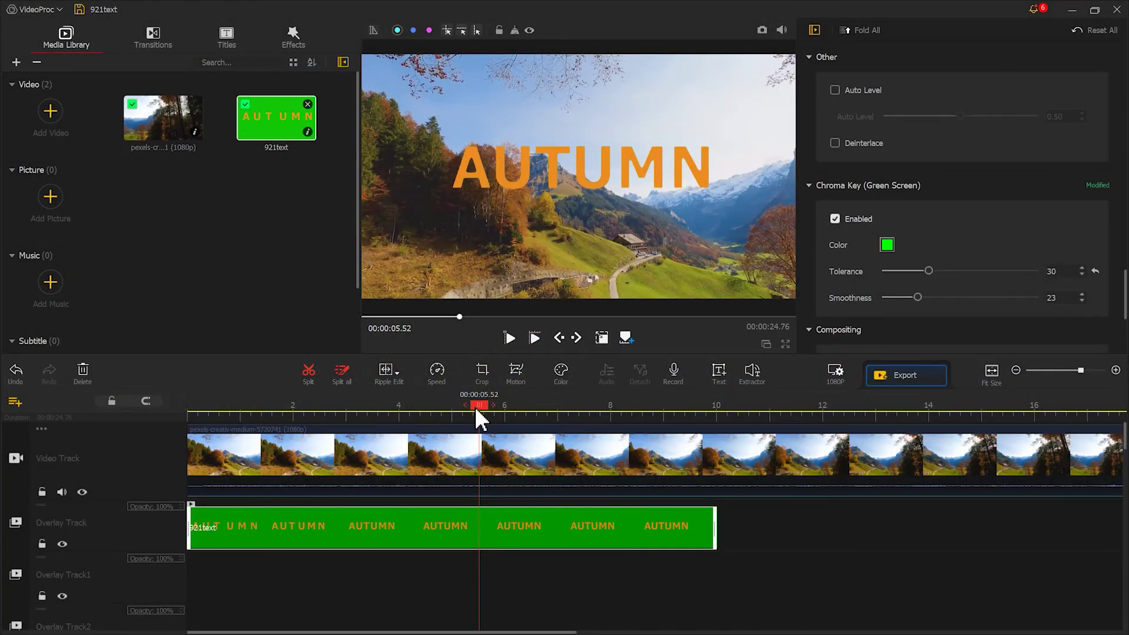
left_click_drag(476, 408, 294, 407)
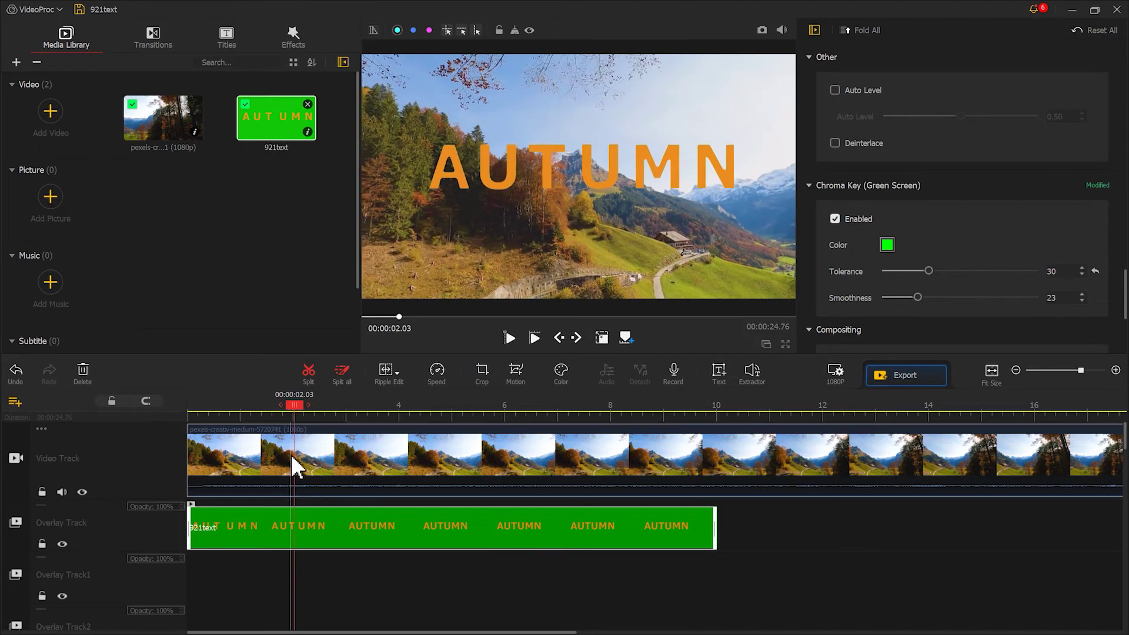
left_click(293, 457)
left_click(309, 370)
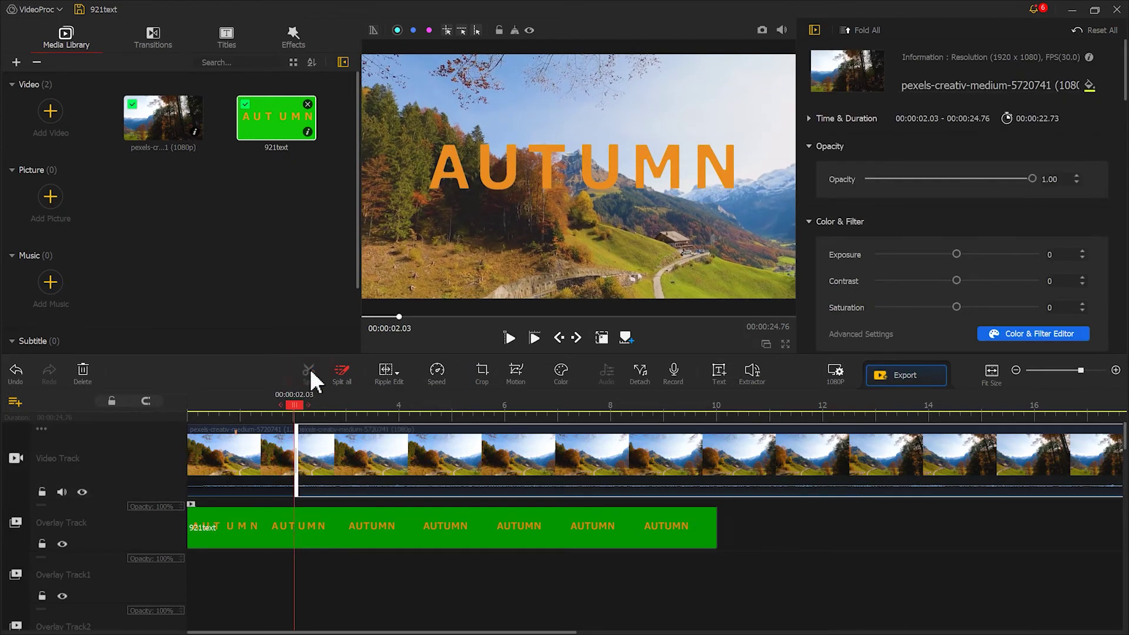
left_click(263, 456)
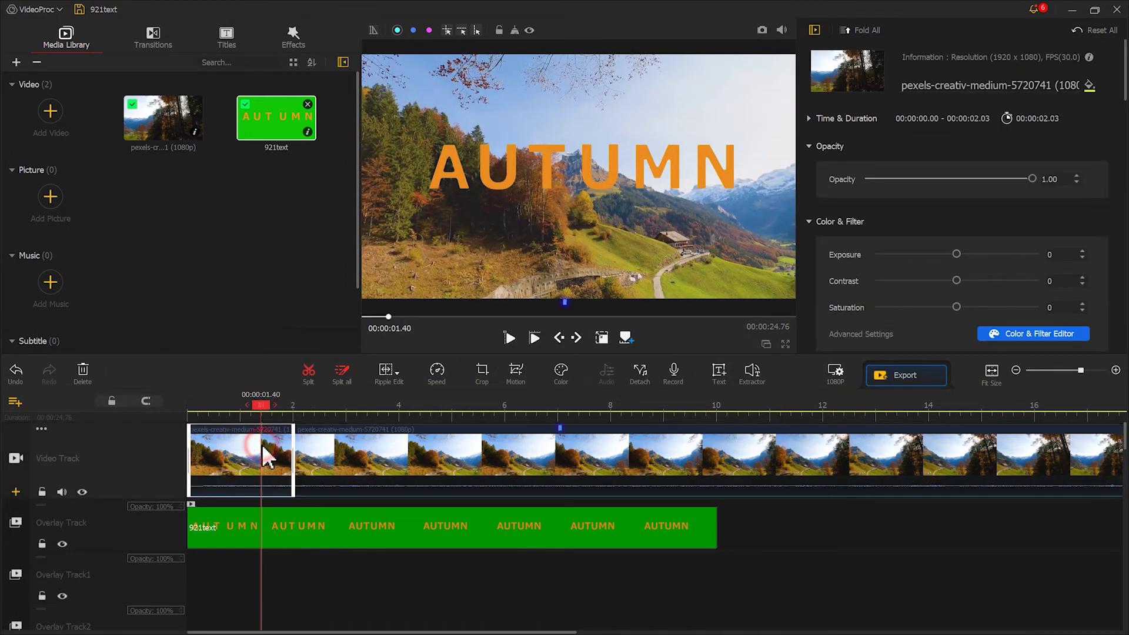
- Grade the opening piece: contrast -27, saturation -46, highlights 27, shadows -22, whites 23, blacks -30
left_click(559, 377)
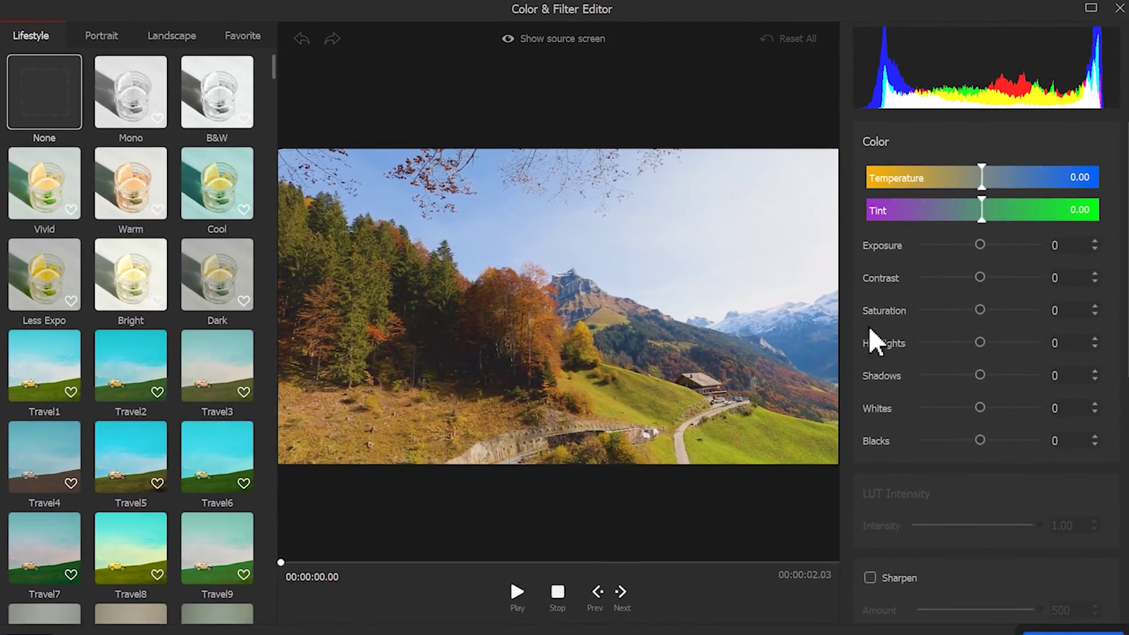
left_click_drag(979, 277, 961, 441)
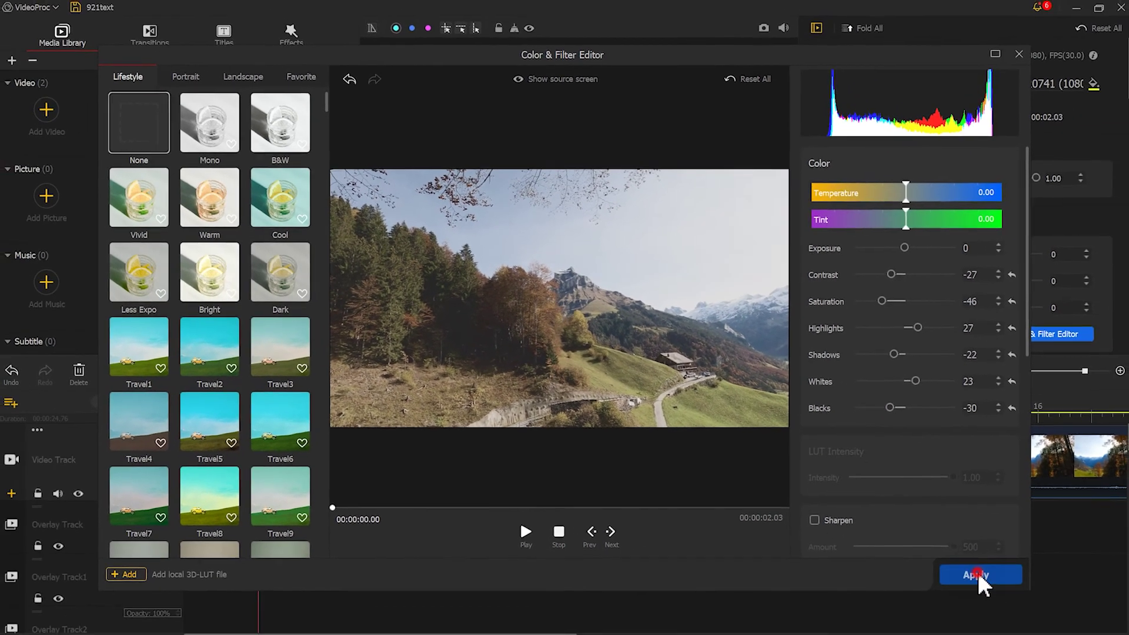
left_click(977, 575)
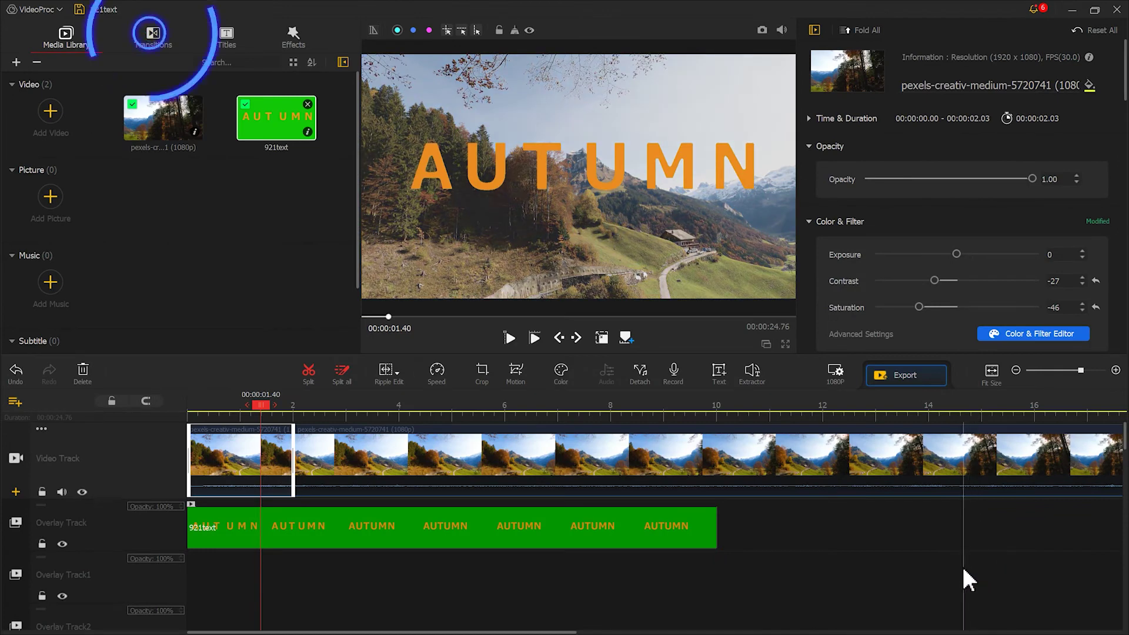
- Join the pieces with a 2.26-second Wipe Right transition and shift the AUTUMN overlay to about 1.5 s
left_click(174, 45)
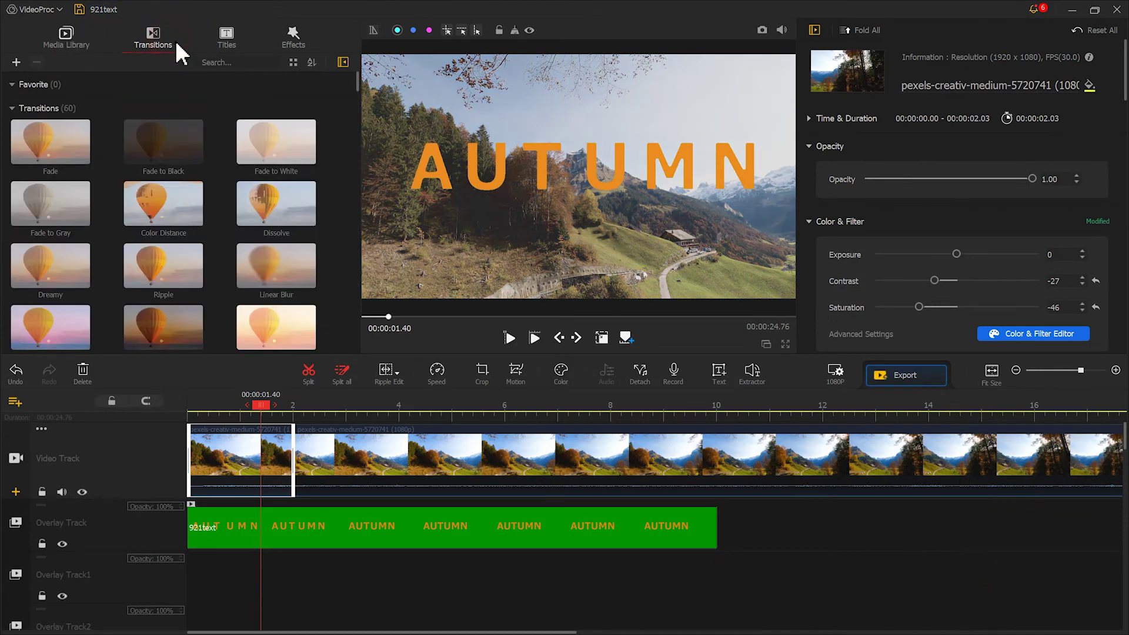
left_click_drag(359, 83, 363, 203)
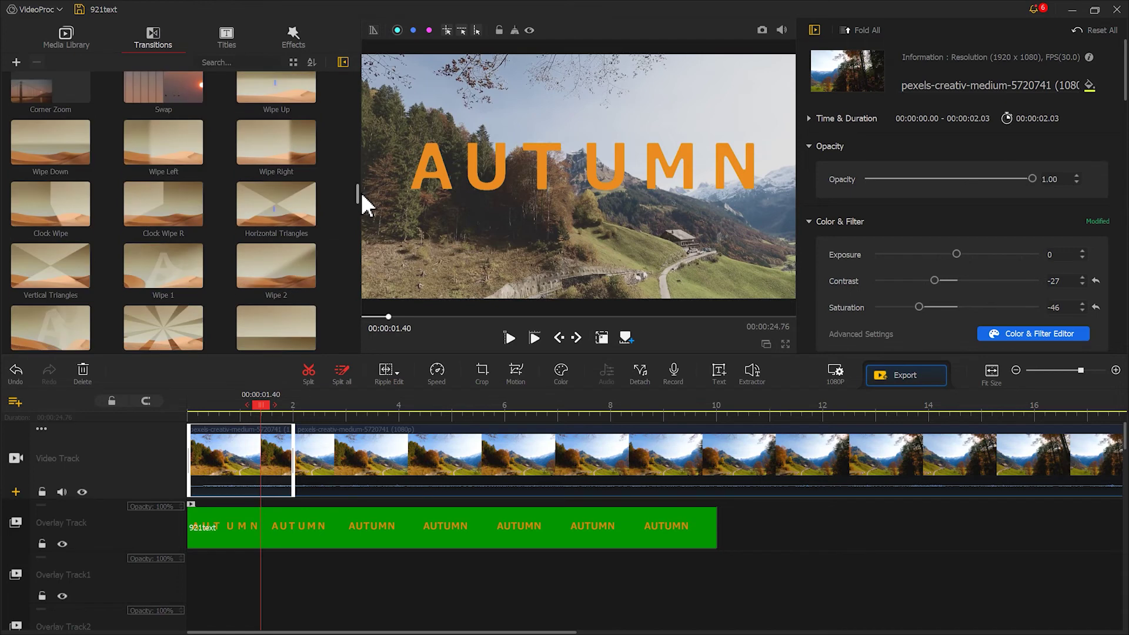
left_click_drag(287, 151, 290, 457)
scroll(296, 414, "up", 3)
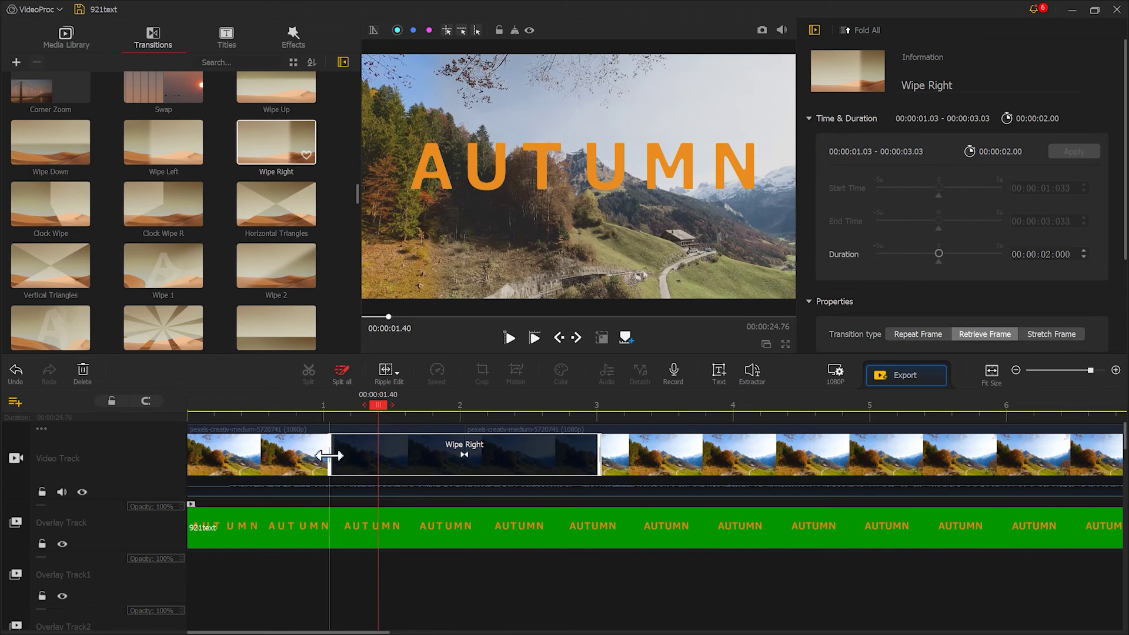
left_click_drag(329, 455, 321, 455)
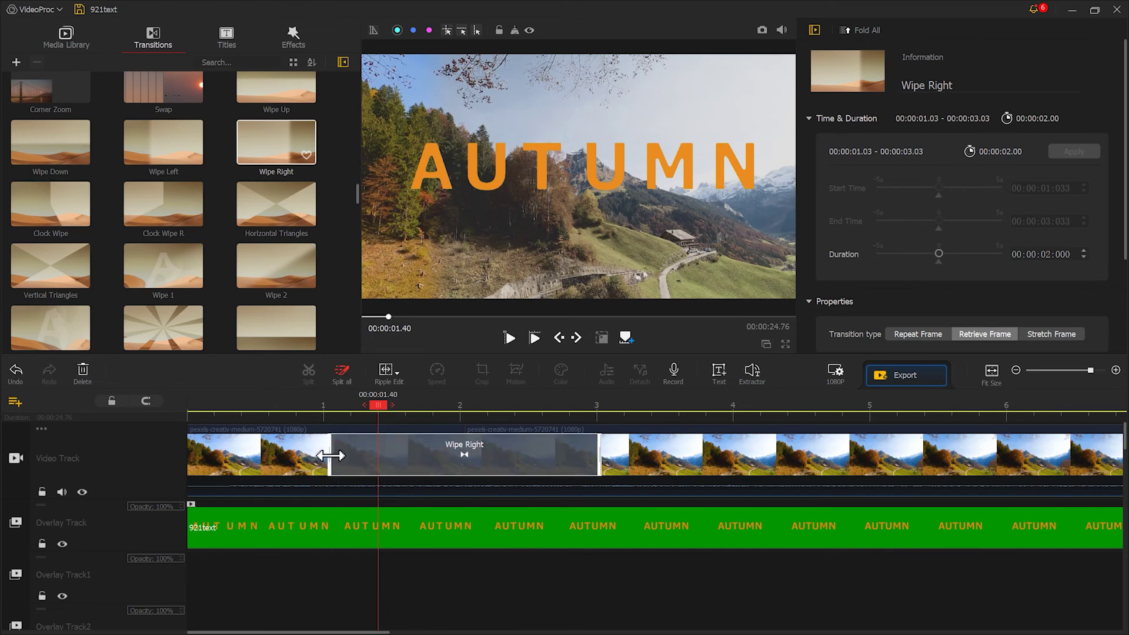
left_click_drag(311, 453, 312, 459)
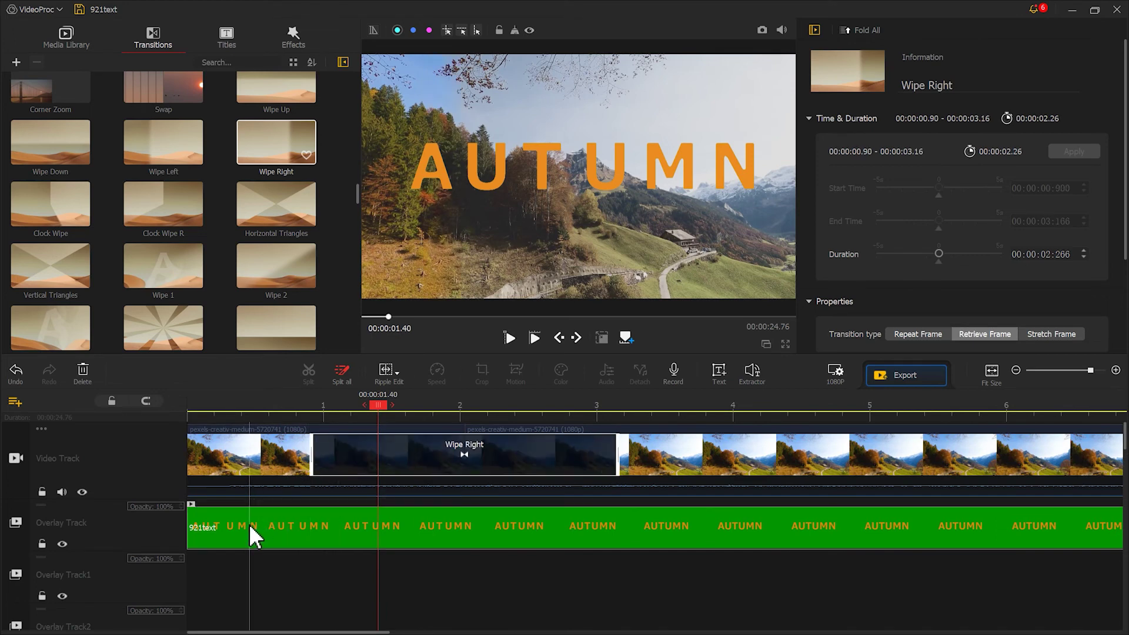
left_click_drag(250, 525, 355, 530)
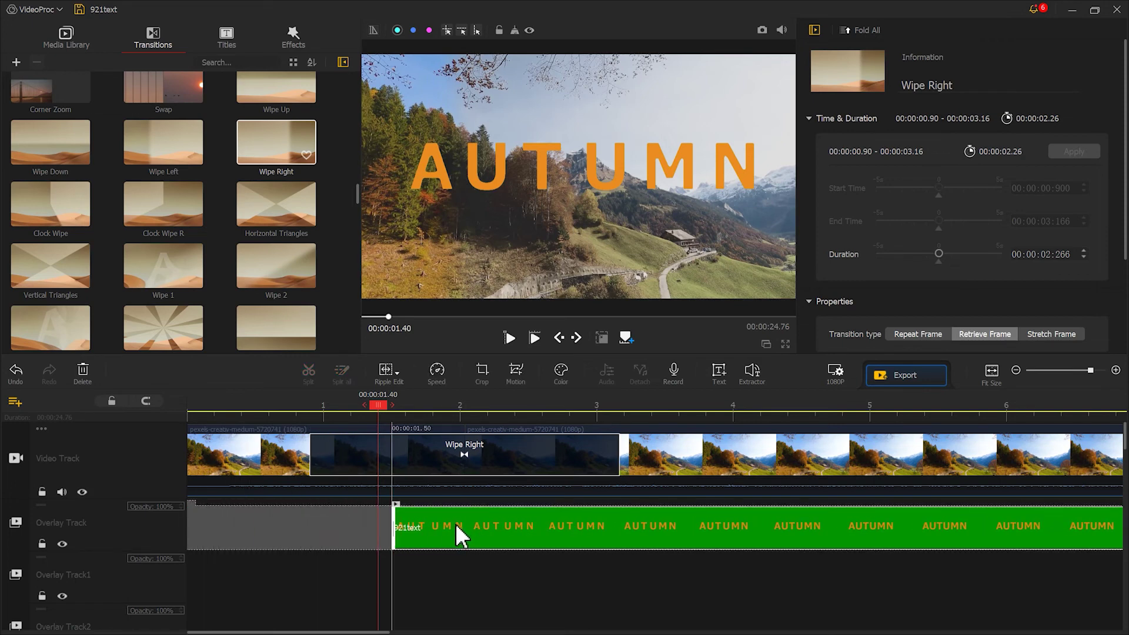
left_click_drag(461, 536, 461, 536)
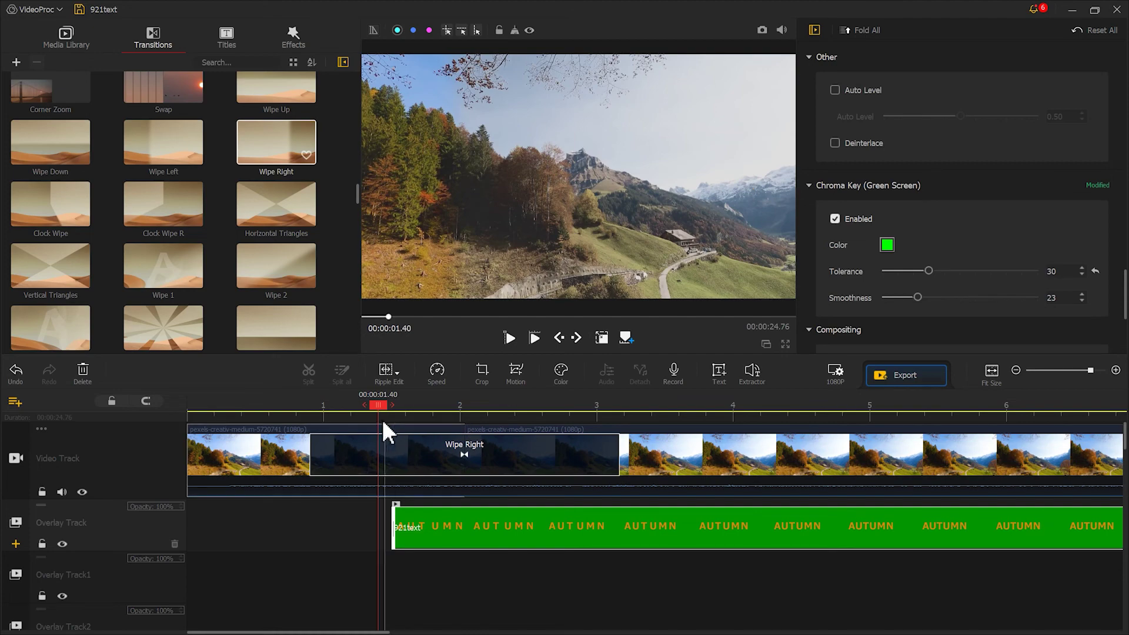
- Jump to the project start and play it in full-screen preview
key("Home")
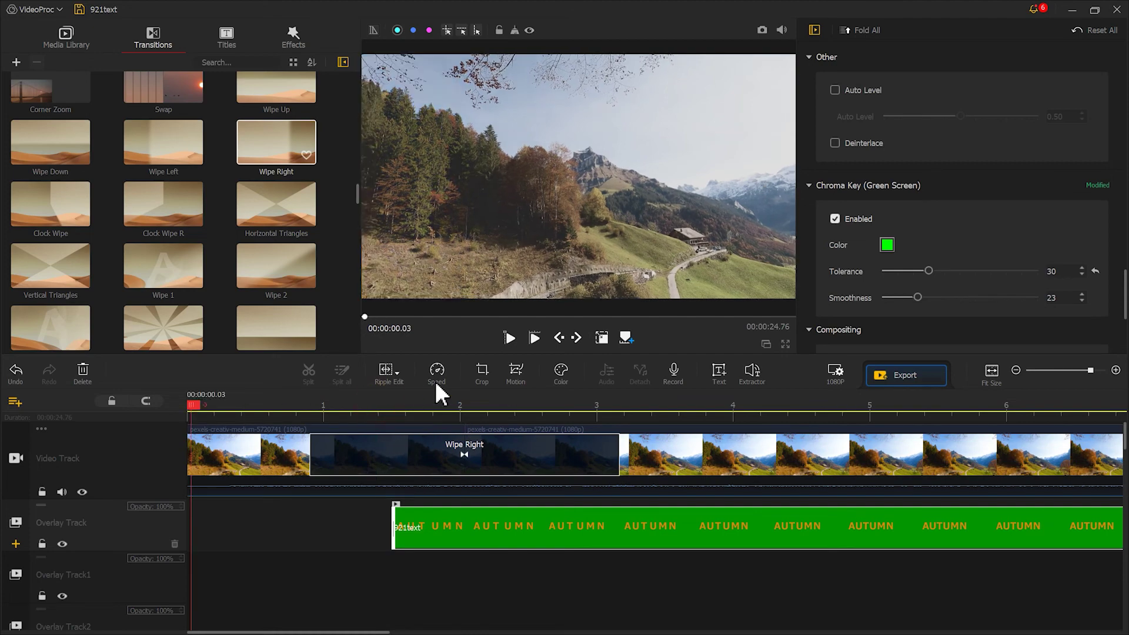
left_click(506, 338)
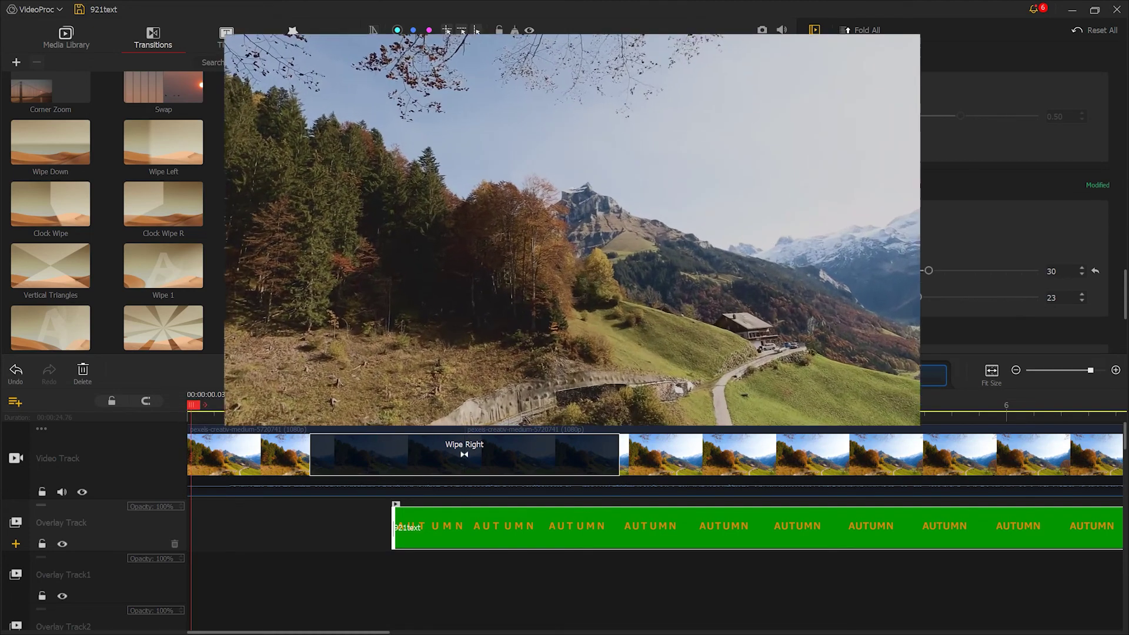